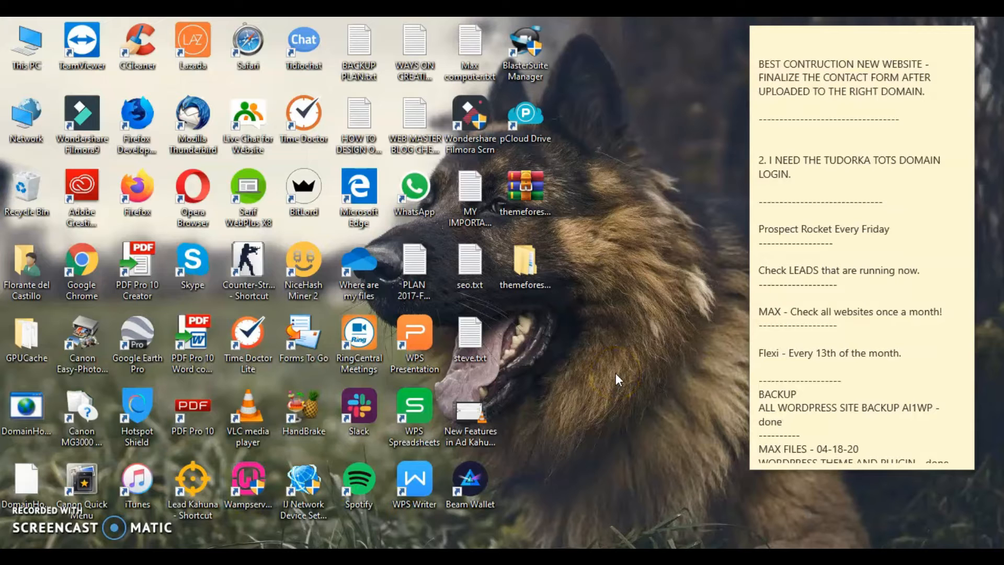
Launch WampServer from its desktop shortcut, then expand the hidden tray icons
{"action": "left_click", "coordinate": [252, 486]}
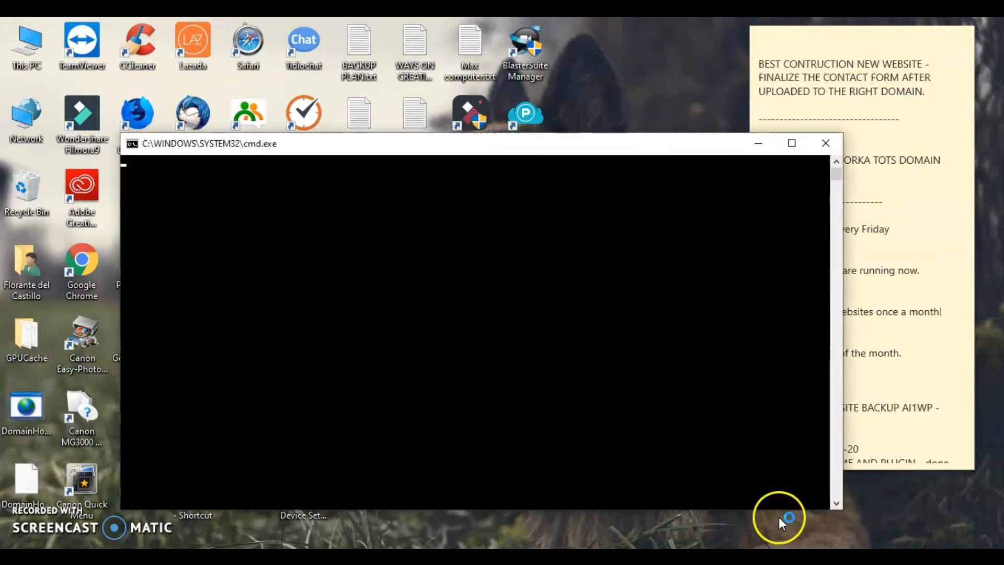
{"action": "left_click", "coordinate": [834, 558]}
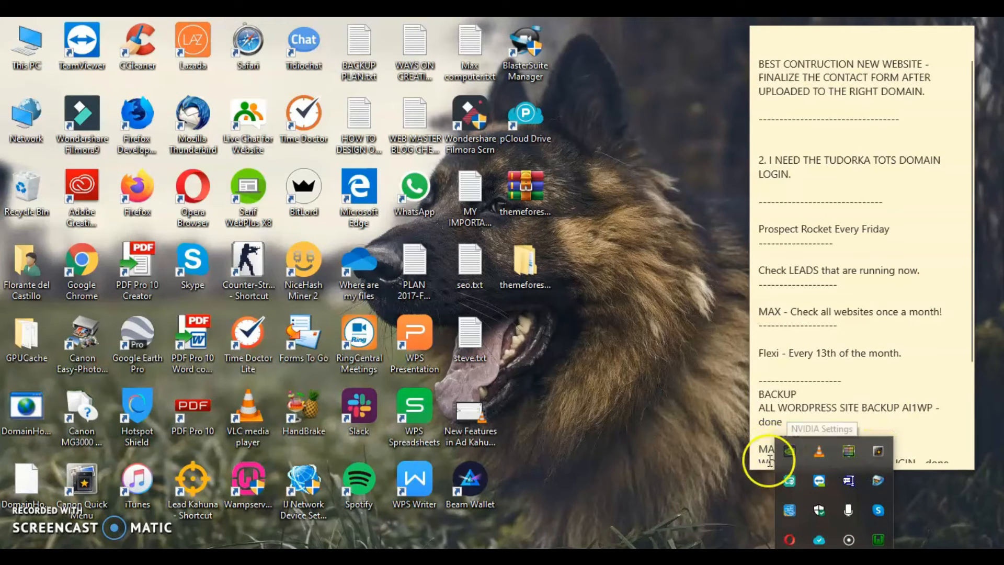
Start all WampServer services and review the Apache, PHP and MySQL submenus
{"action": "left_click", "coordinate": [878, 541]}
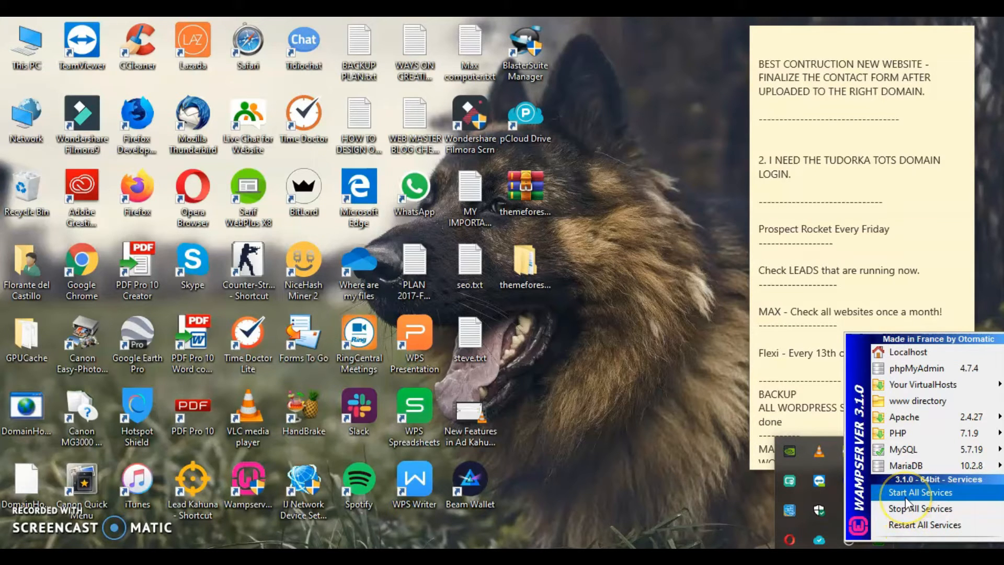
{"action": "left_click", "coordinate": [916, 516]}
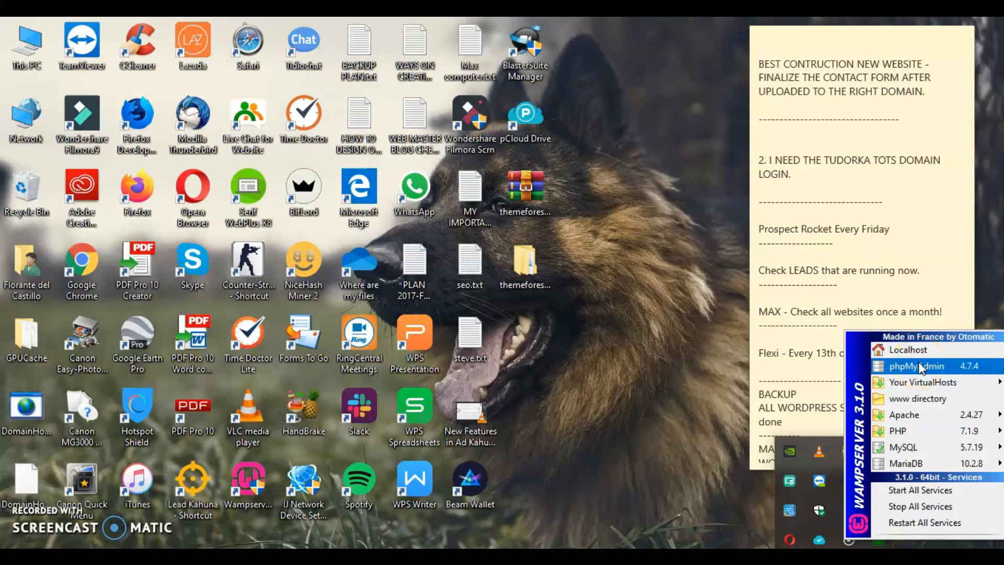
{"action": "left_click", "coordinate": [925, 398]}
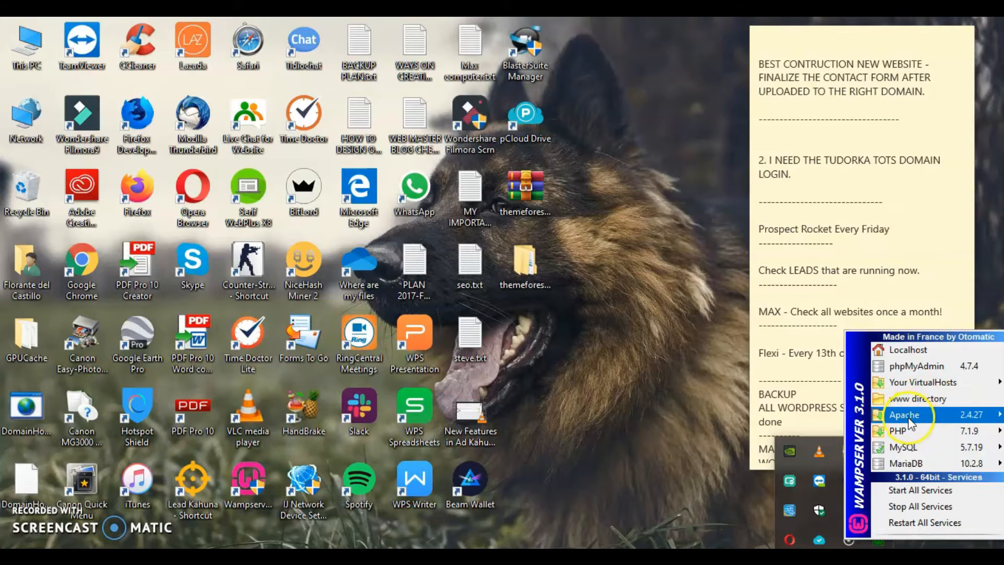
{"action": "mouse_move", "coordinate": [909, 417]}
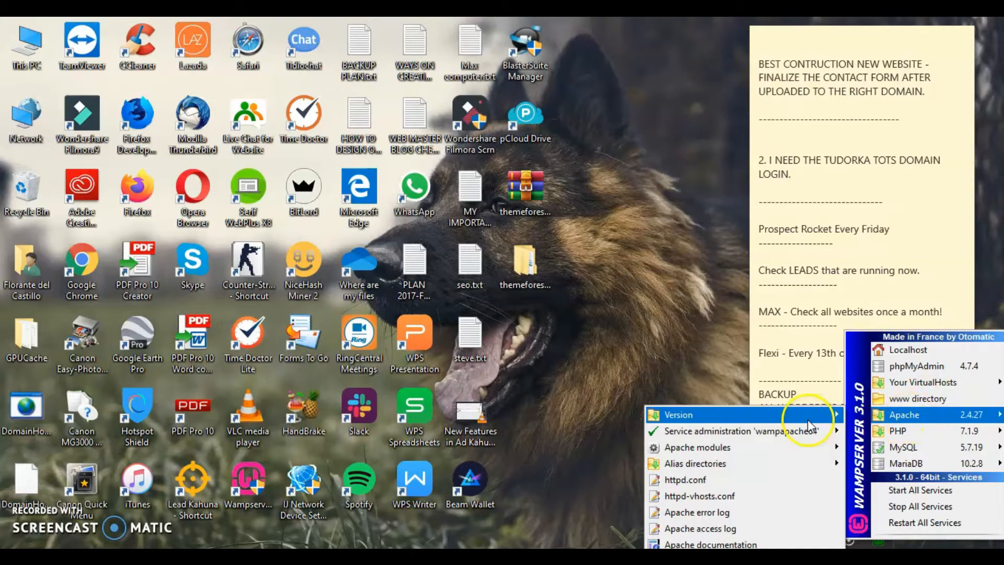
{"action": "mouse_move", "coordinate": [934, 435]}
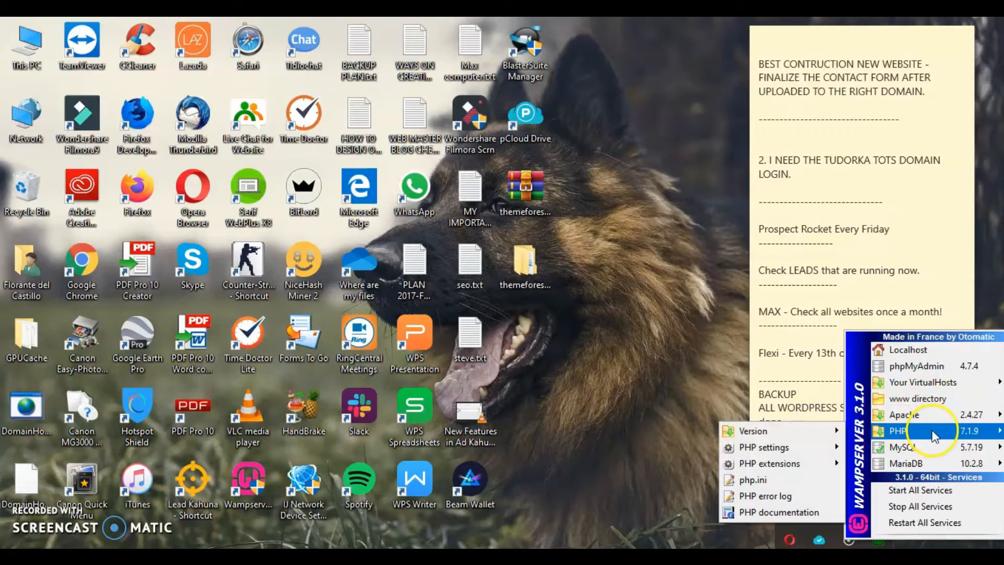
{"action": "mouse_move", "coordinate": [828, 431]}
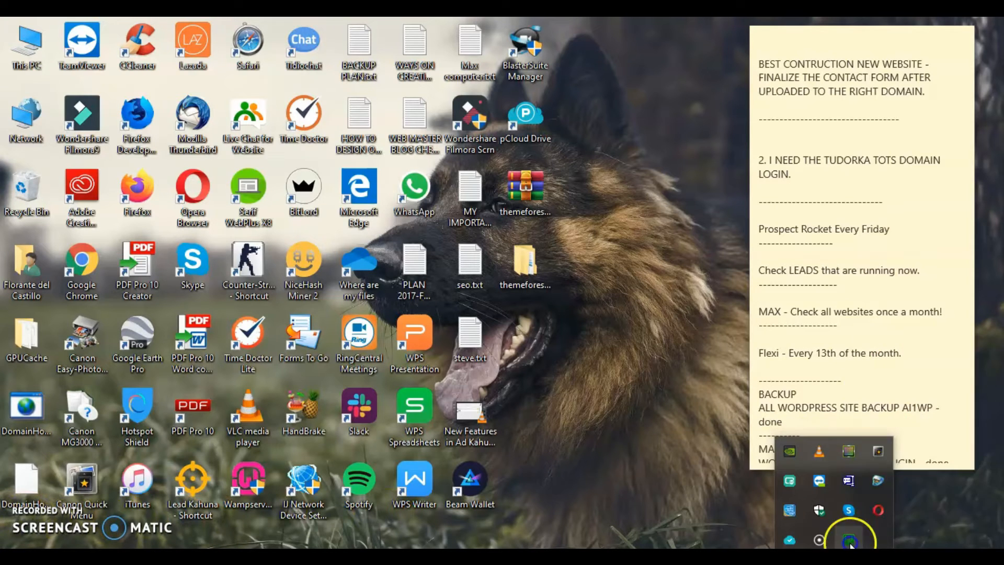
Reopen the WampServer tray menu and open the www web root folder
{"action": "left_click", "coordinate": [849, 541]}
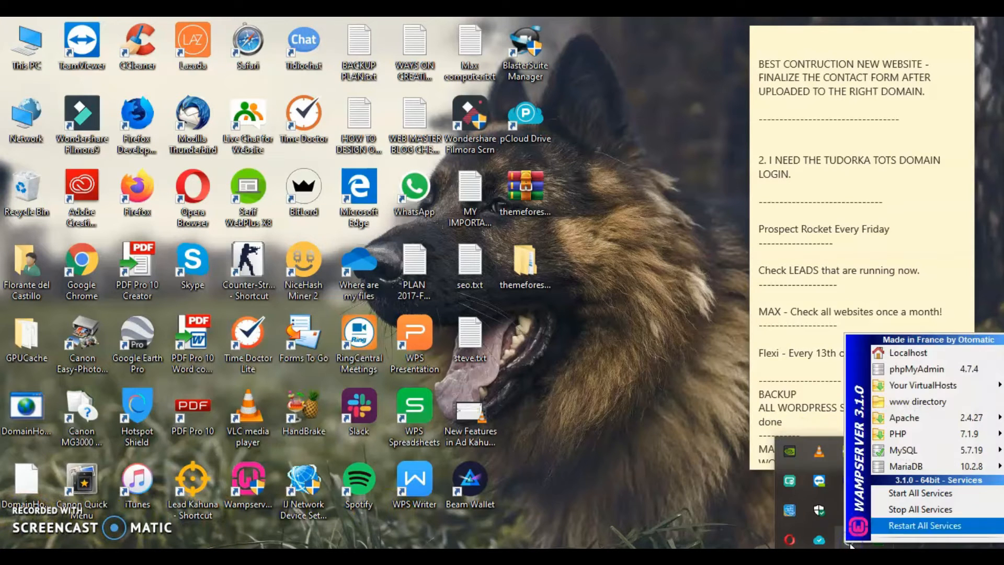
{"action": "left_click", "coordinate": [914, 466]}
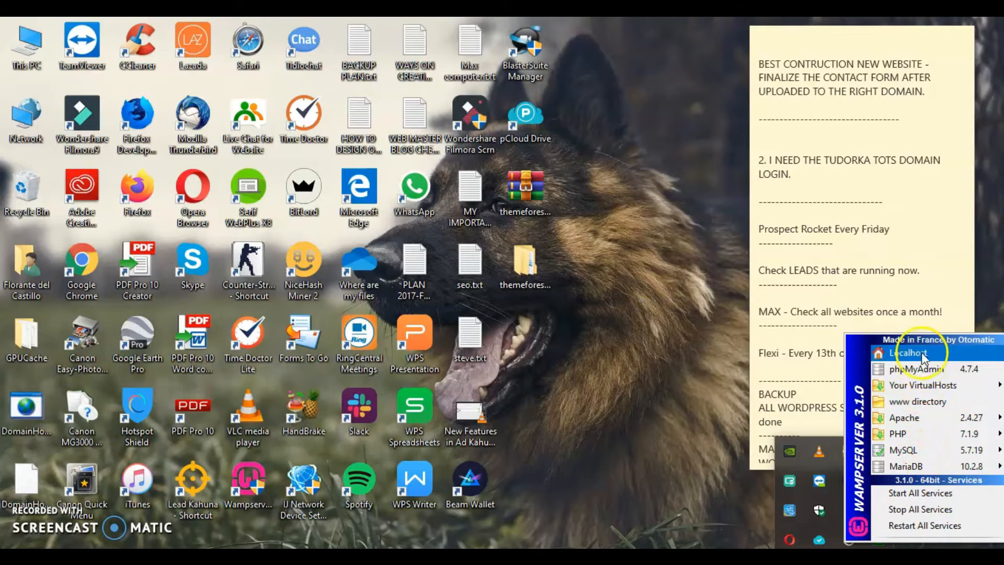
{"action": "mouse_move", "coordinate": [912, 448]}
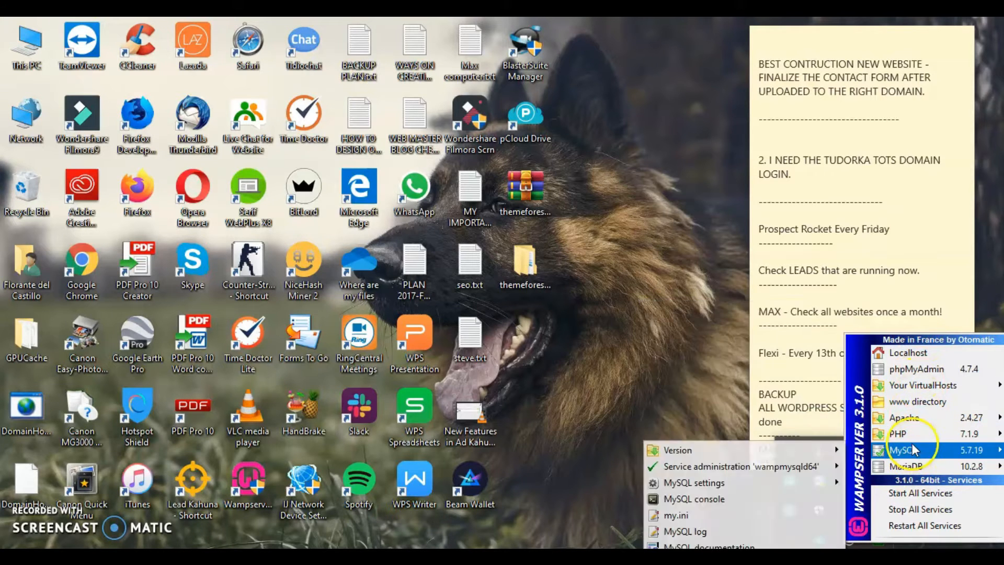
{"action": "left_click", "coordinate": [919, 404]}
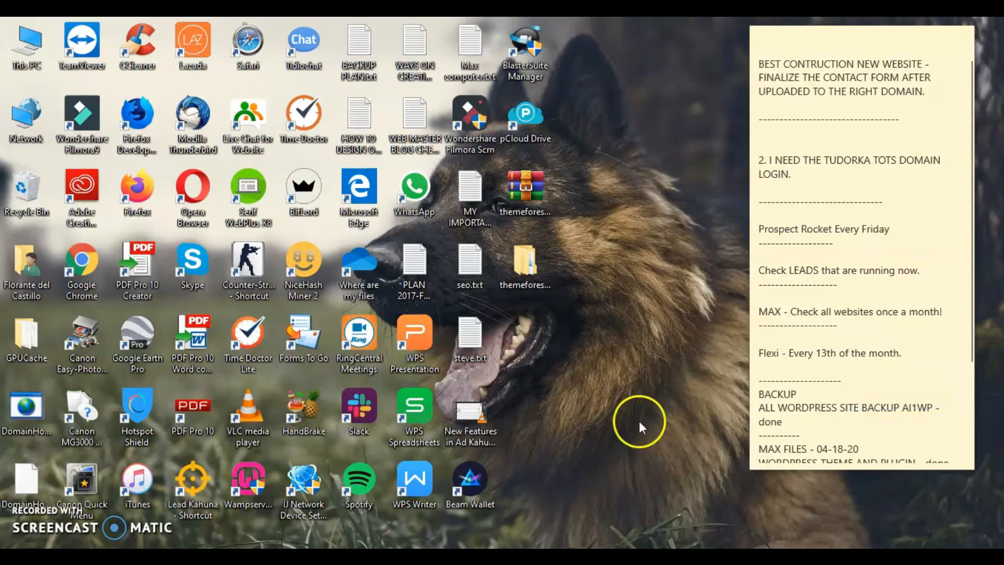
{"action": "left_click_drag", "start_coordinate": [575, 105], "coordinate": [473, 88]}
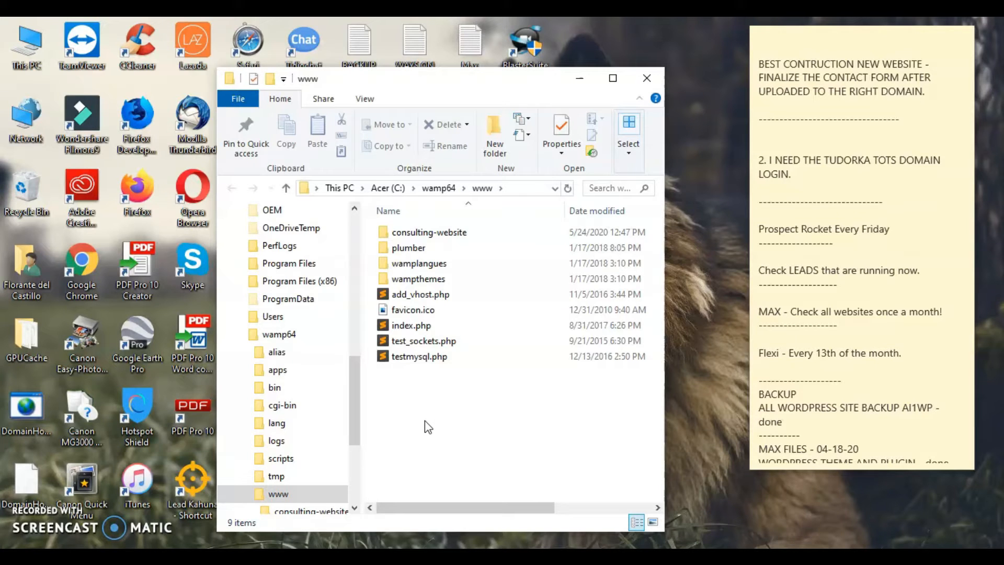
{"action": "left_click_drag", "start_coordinate": [463, 80], "coordinate": [423, 78]}
{"action": "left_click", "coordinate": [256, 495]}
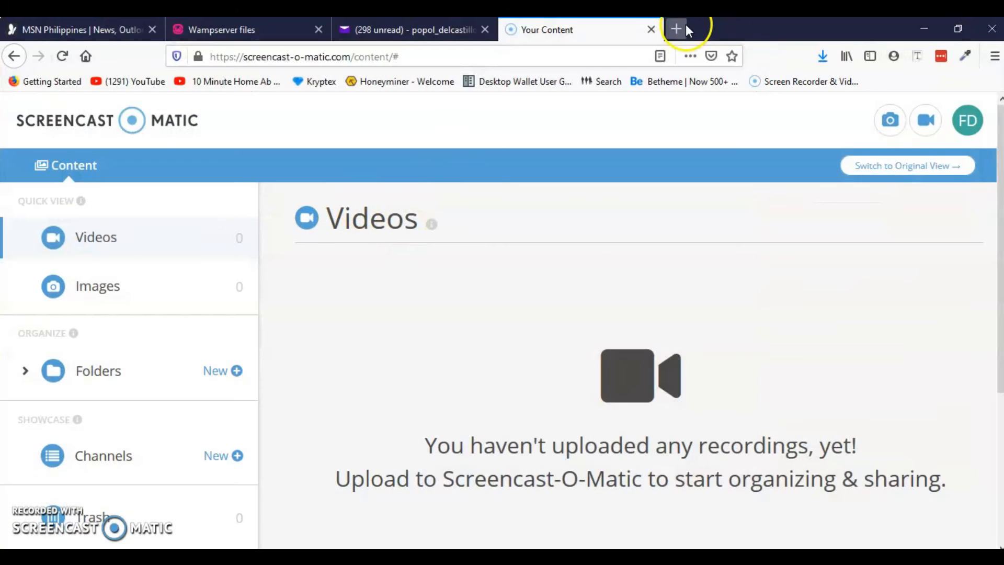
Load localhost in a new Firefox tab and confirm the local server is running
{"action": "left_click", "coordinate": [686, 25]}
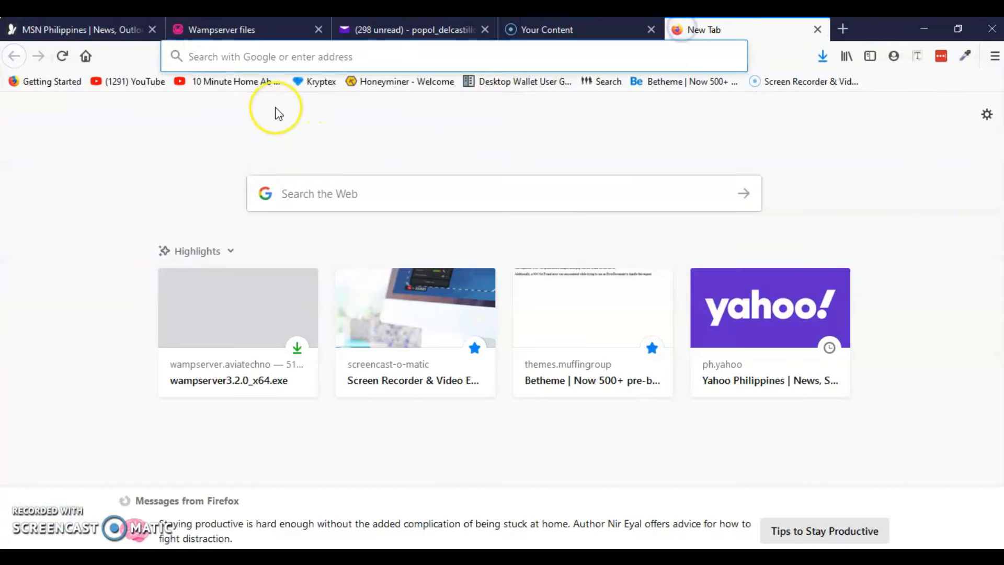
{"action": "type", "text": "localhost/"}
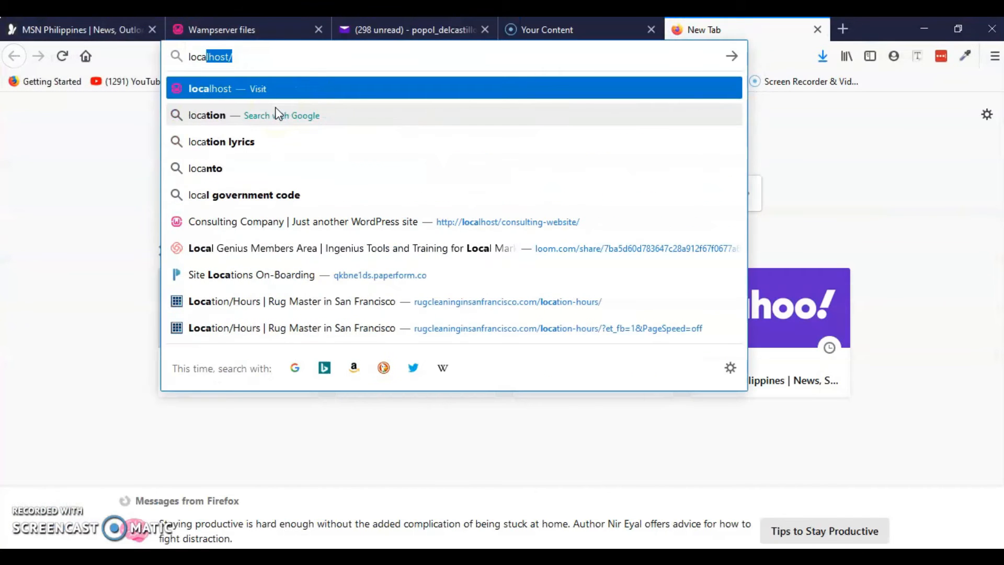
{"action": "key", "text": "Return"}
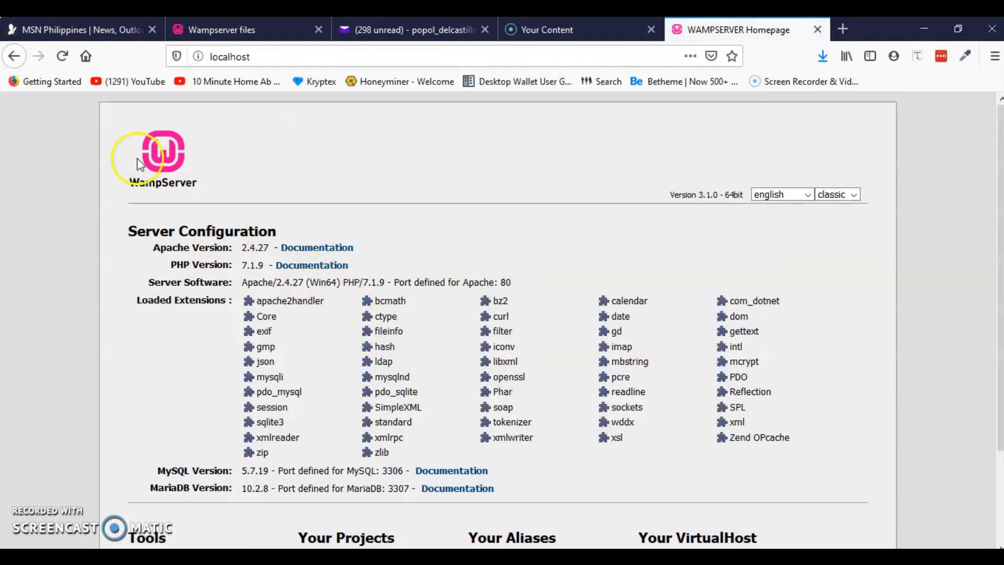
{"action": "scroll", "coordinate": [198, 279], "scroll_direction": "down", "scroll_amount": 2}
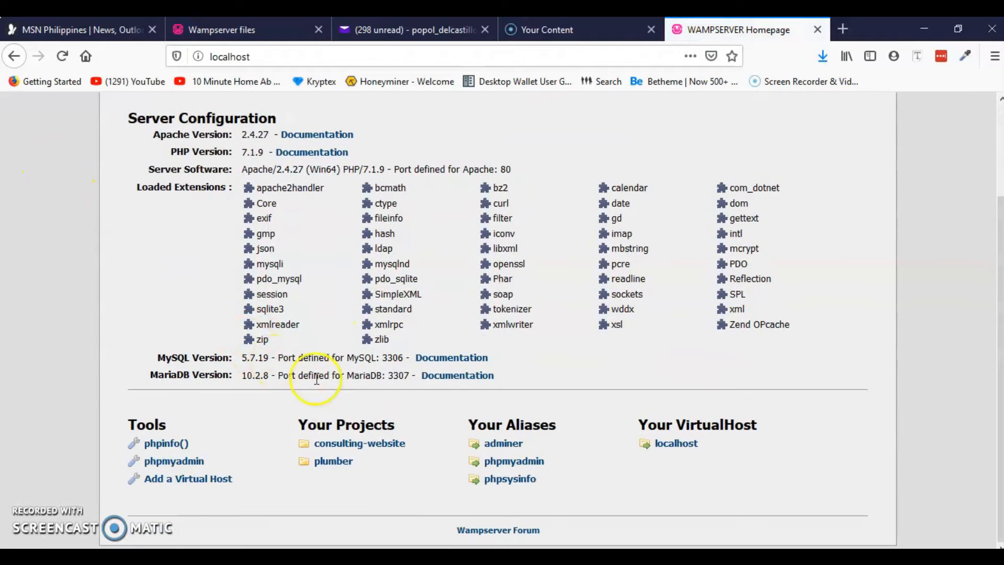
{"action": "left_click", "coordinate": [834, 559]}
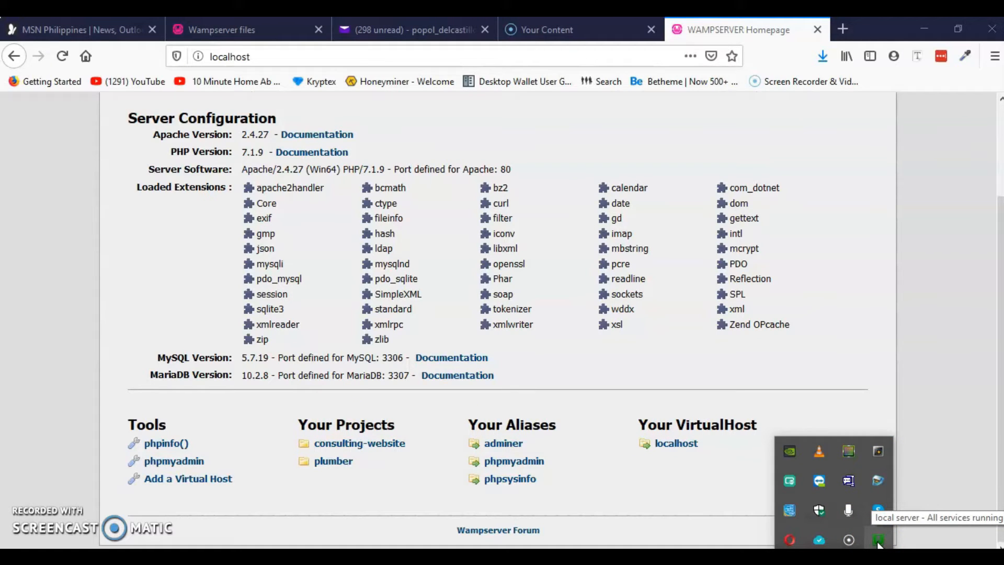
{"action": "left_click", "coordinate": [268, 53]}
{"action": "left_click", "coordinate": [282, 59]}
{"action": "left_click", "coordinate": [136, 255]}
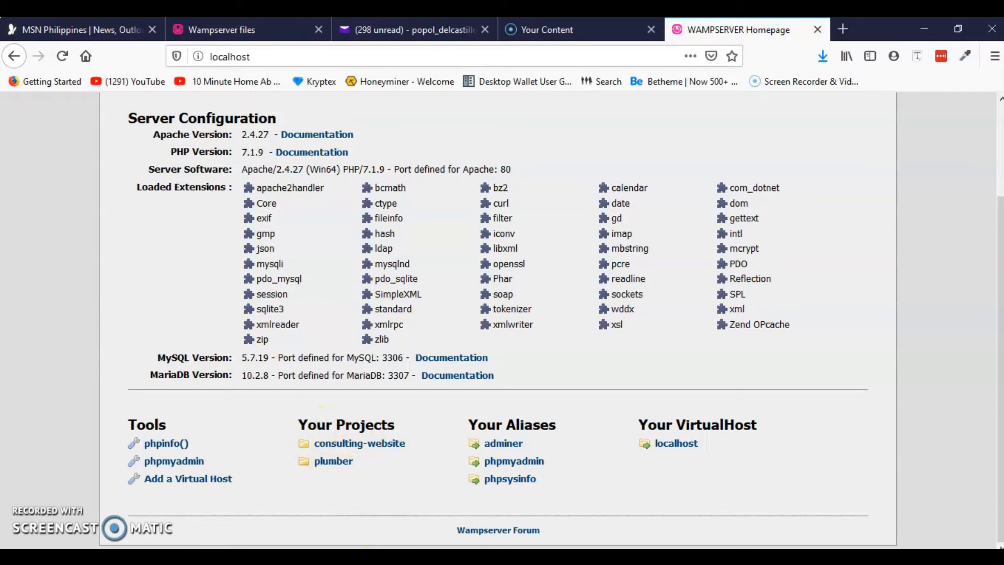
Bring the www folder window forward, move it right, then minimize it
{"action": "left_click", "coordinate": [340, 557]}
{"action": "left_click", "coordinate": [372, 518]}
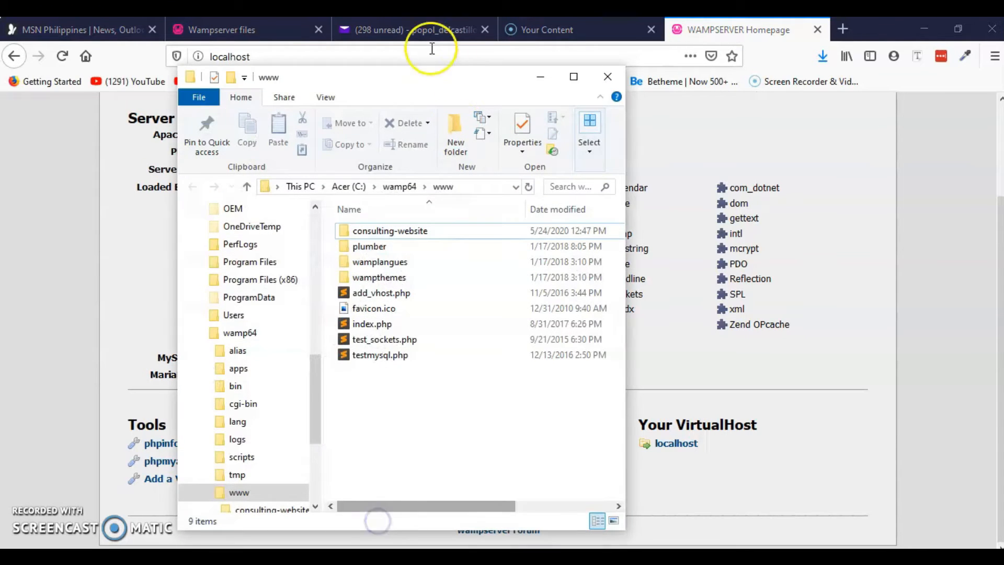
{"action": "left_click_drag", "start_coordinate": [410, 79], "coordinate": [727, 105]}
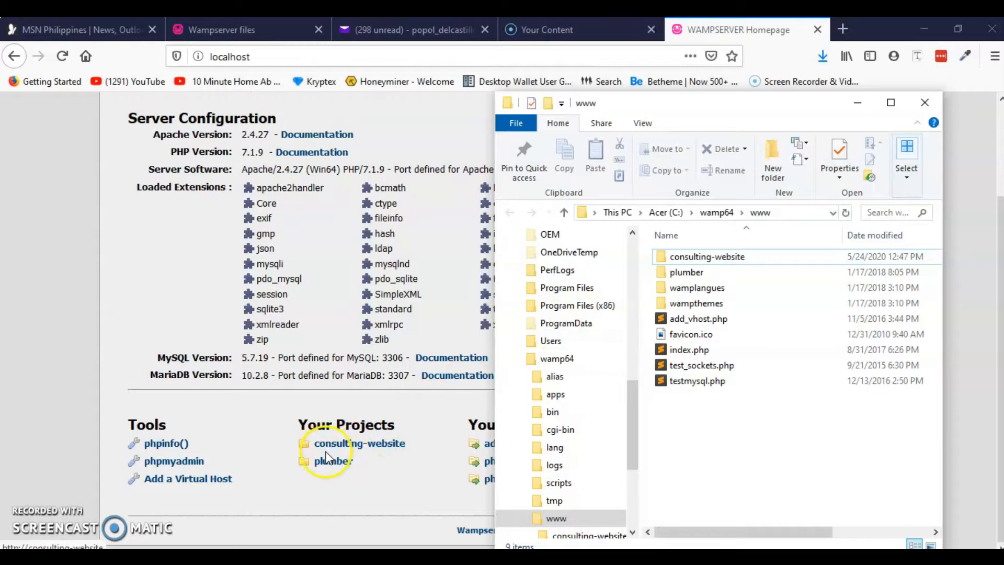
{"action": "left_click", "coordinate": [857, 103]}
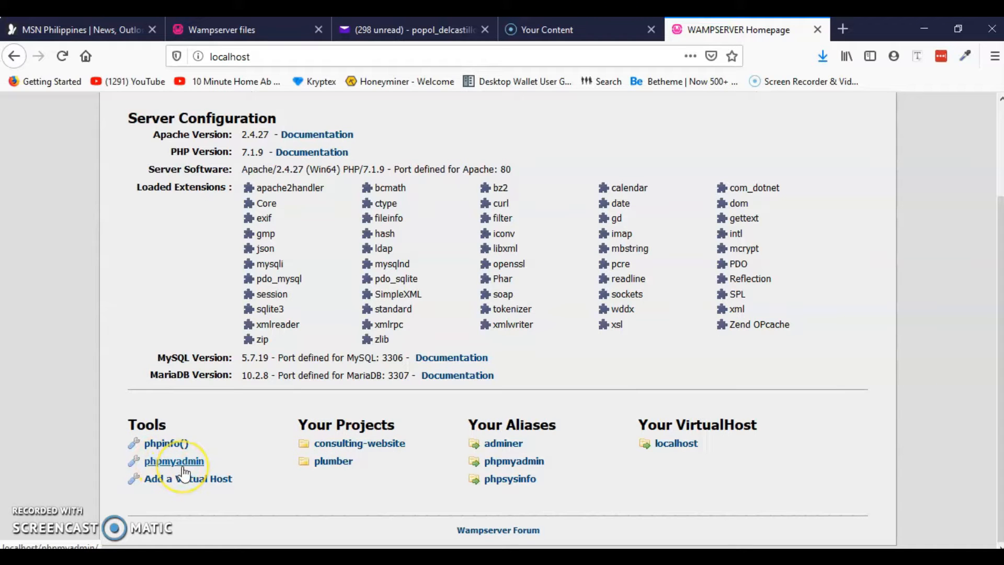
Scroll through the WampServer homepage's Tools, Projects and Aliases sections
{"action": "scroll", "coordinate": [225, 413], "scroll_direction": "up", "scroll_amount": 3}
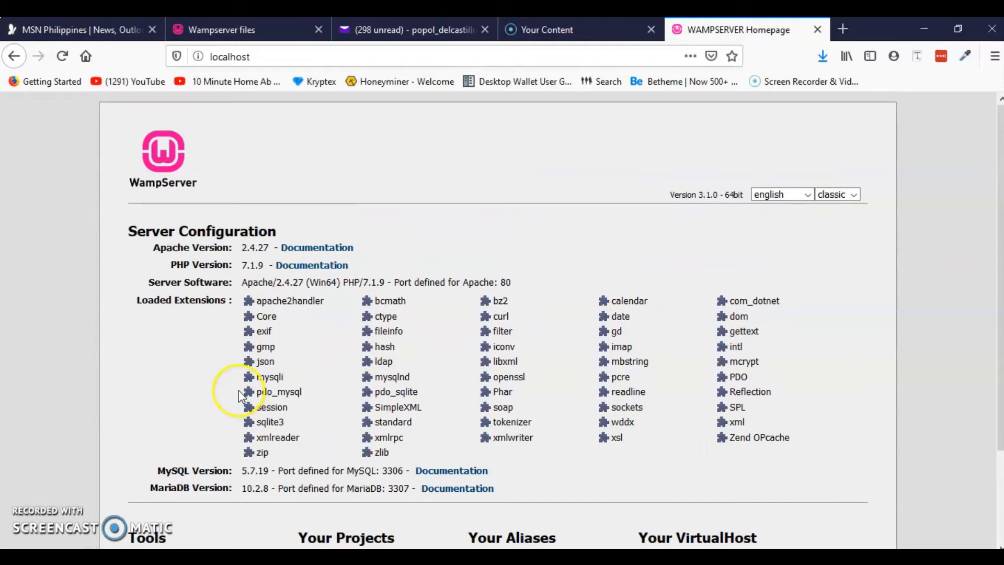
{"action": "scroll", "coordinate": [150, 380], "scroll_direction": "down", "scroll_amount": 2}
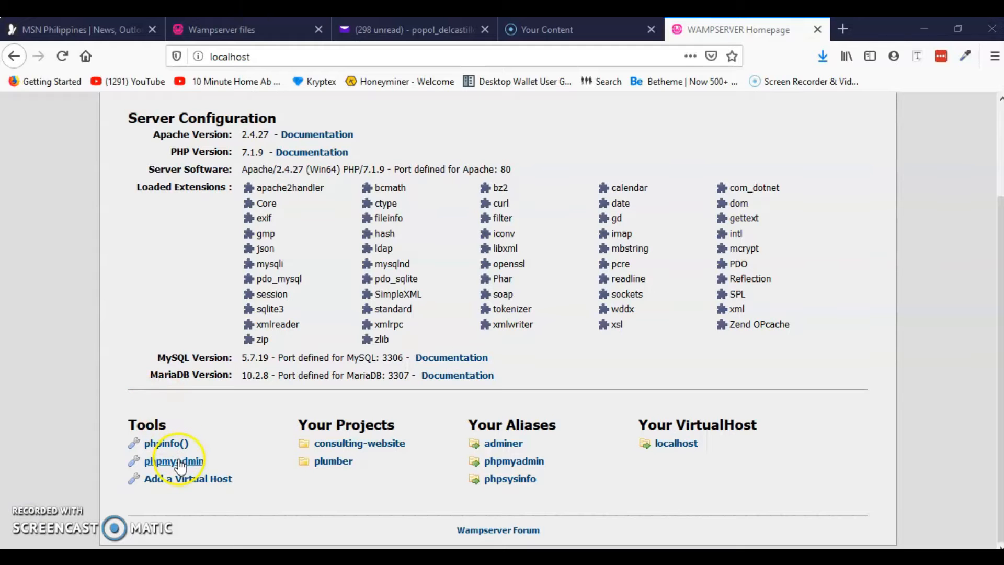
{"action": "scroll", "coordinate": [164, 305], "scroll_direction": "up", "scroll_amount": 1}
{"action": "scroll", "coordinate": [164, 311], "scroll_direction": "up", "scroll_amount": 2}
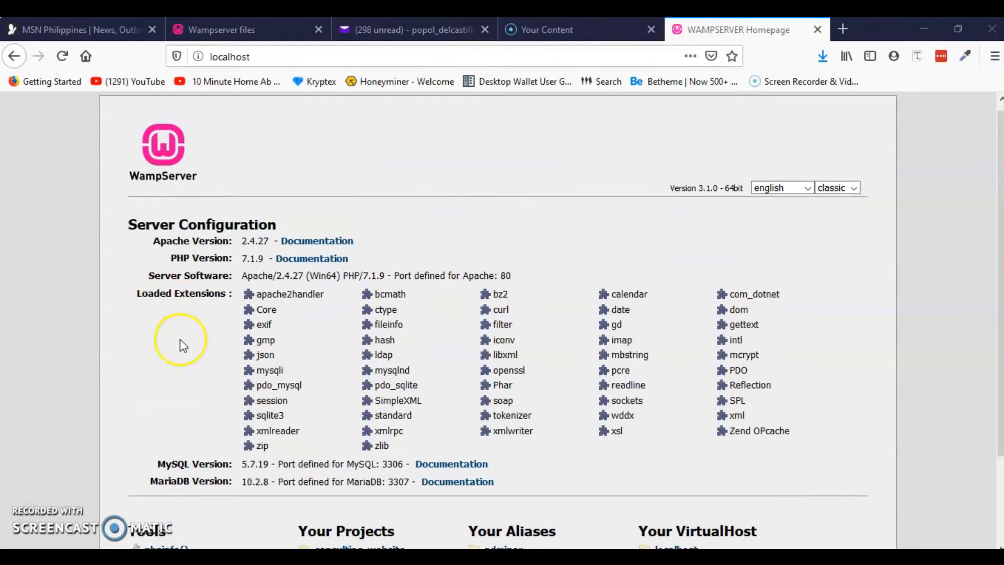
{"action": "scroll", "coordinate": [178, 340], "scroll_direction": "down", "scroll_amount": 2}
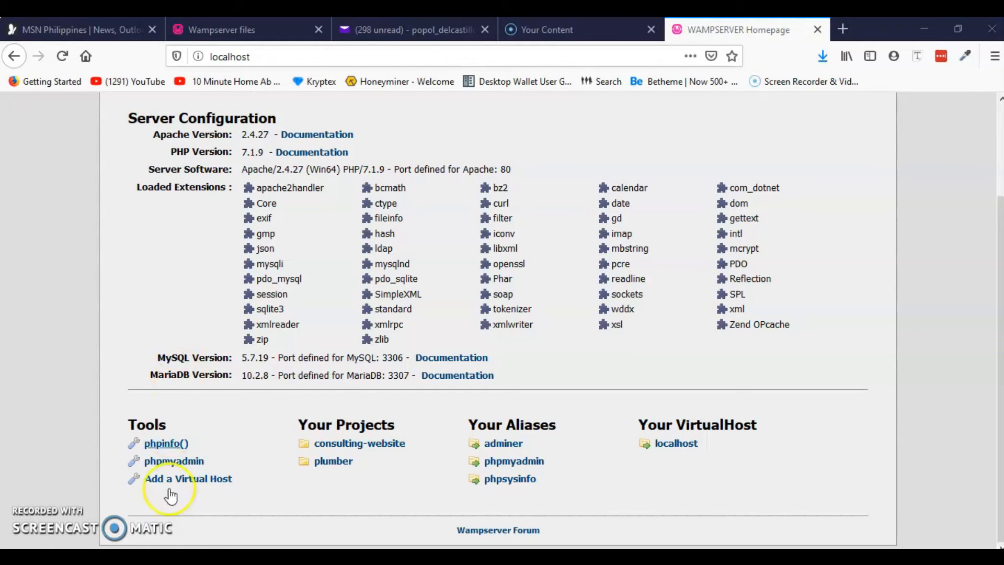
{"action": "scroll", "coordinate": [179, 380], "scroll_direction": "up", "scroll_amount": 3}
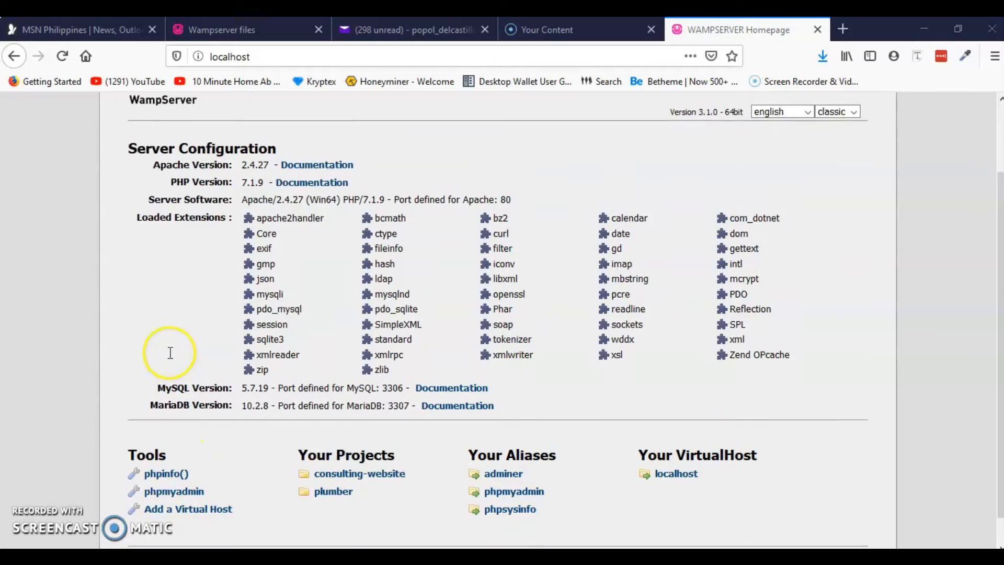
{"action": "scroll", "coordinate": [190, 361], "scroll_direction": "down", "scroll_amount": 3}
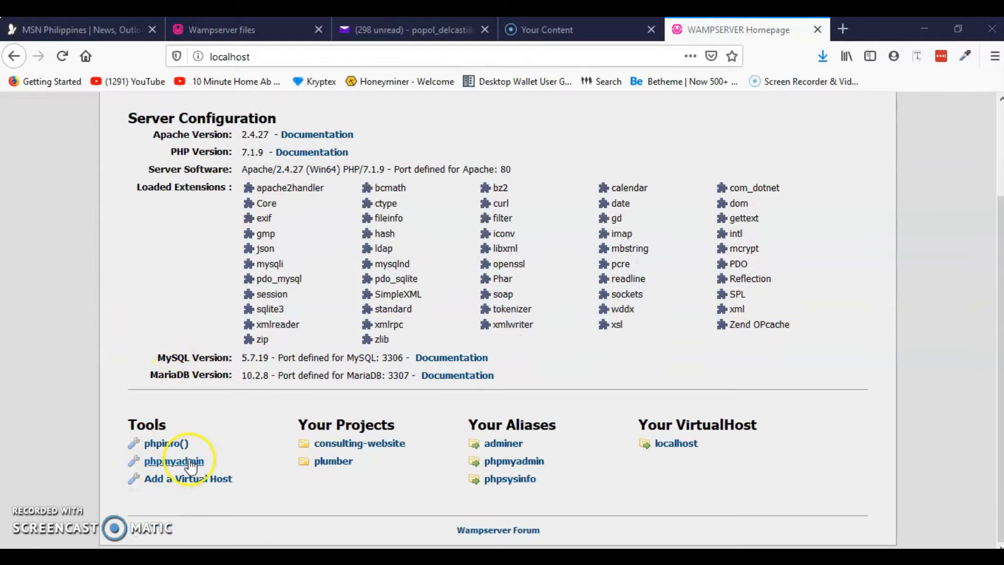
Open phpMyAdmin from the localhost homepage and log in as root
{"action": "left_click", "coordinate": [175, 462]}
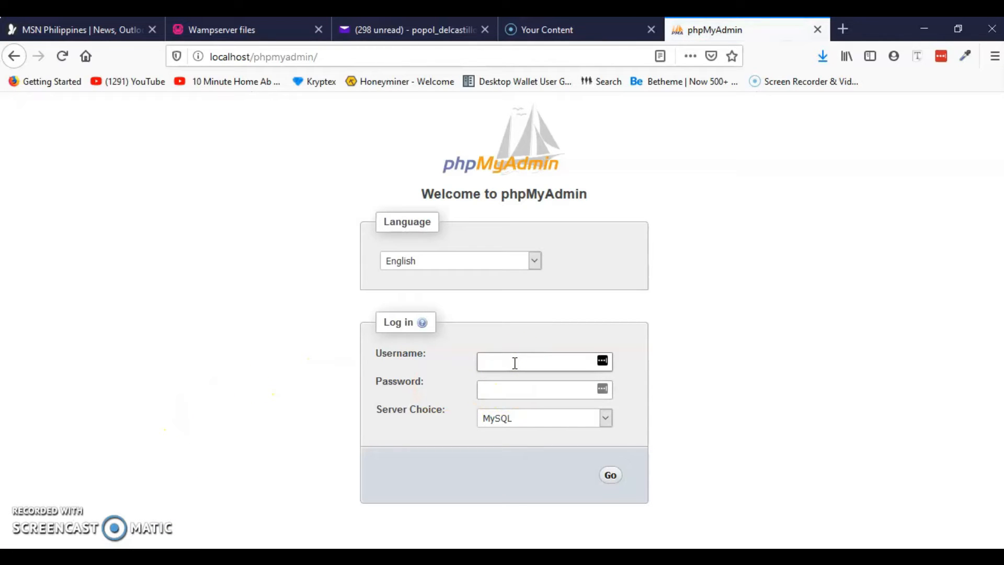
{"action": "left_click", "coordinate": [506, 369]}
{"action": "left_click", "coordinate": [511, 398]}
{"action": "left_click", "coordinate": [611, 476]}
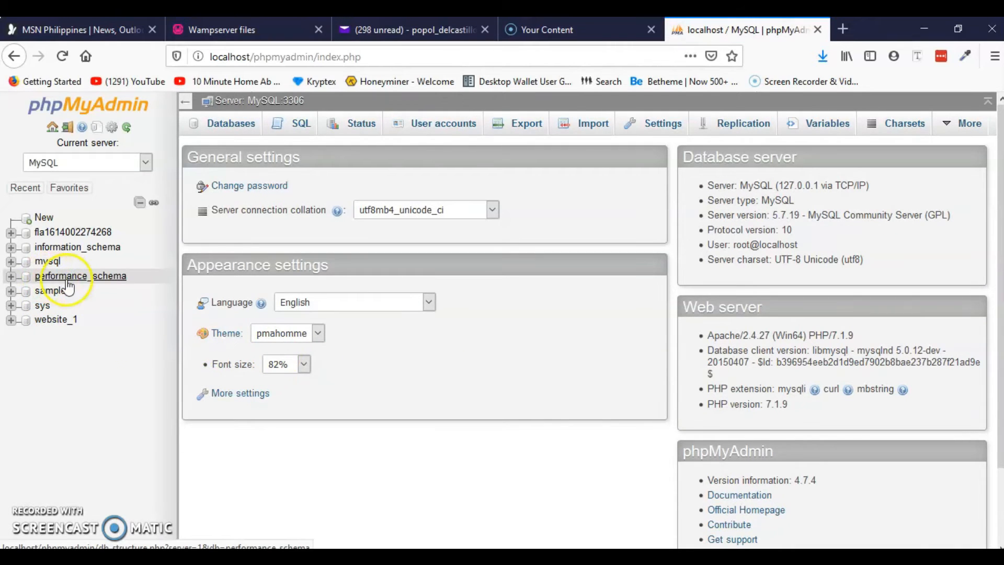
Create a new database named Example-1 from the Databases page, keeping the default collation
{"action": "left_click", "coordinate": [226, 126]}
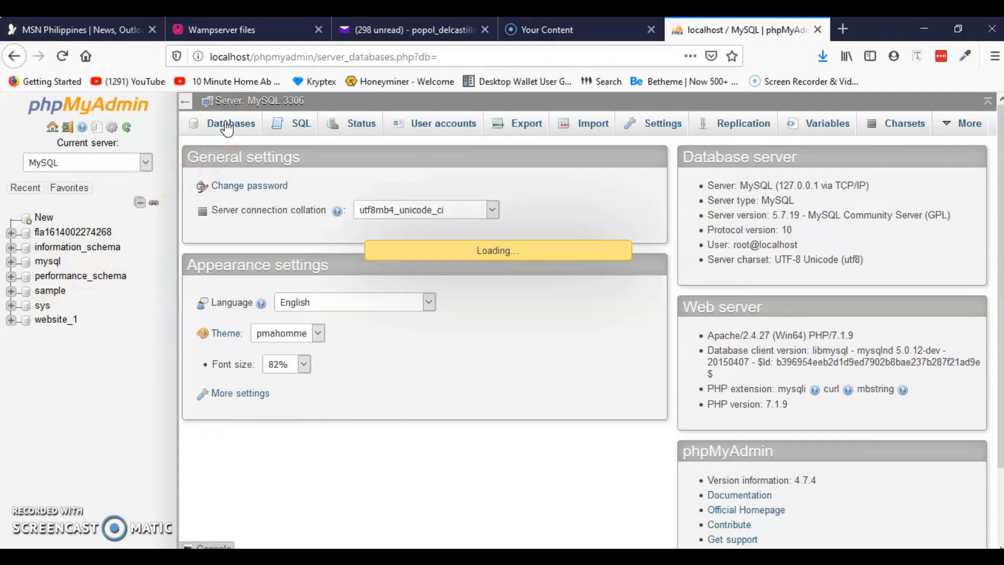
{"action": "left_click", "coordinate": [224, 130]}
{"action": "left_click", "coordinate": [240, 231]}
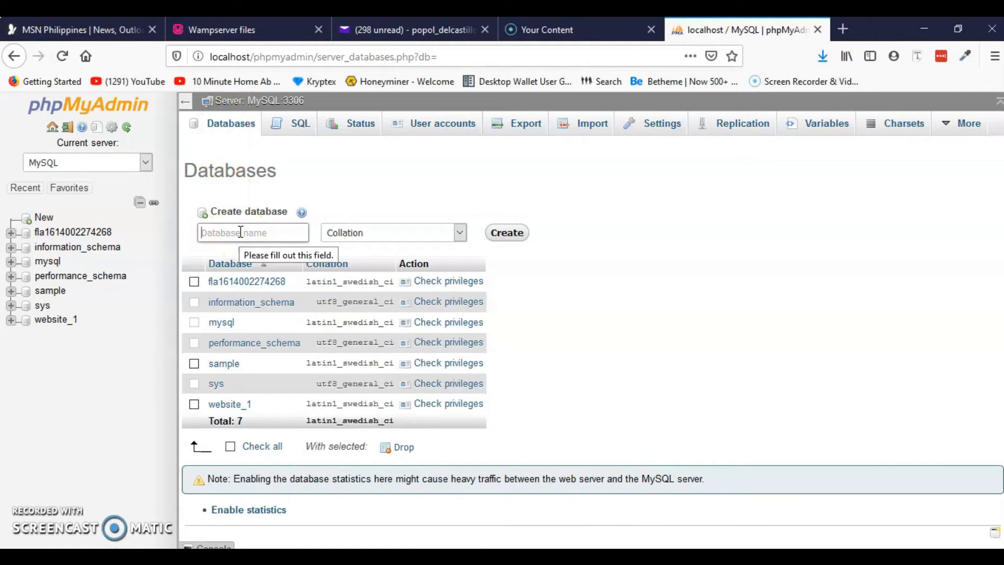
{"action": "type", "text": "Es"}
{"action": "left_click", "coordinate": [241, 234]}
{"action": "left_click", "coordinate": [242, 232]}
{"action": "left_click", "coordinate": [506, 235]}
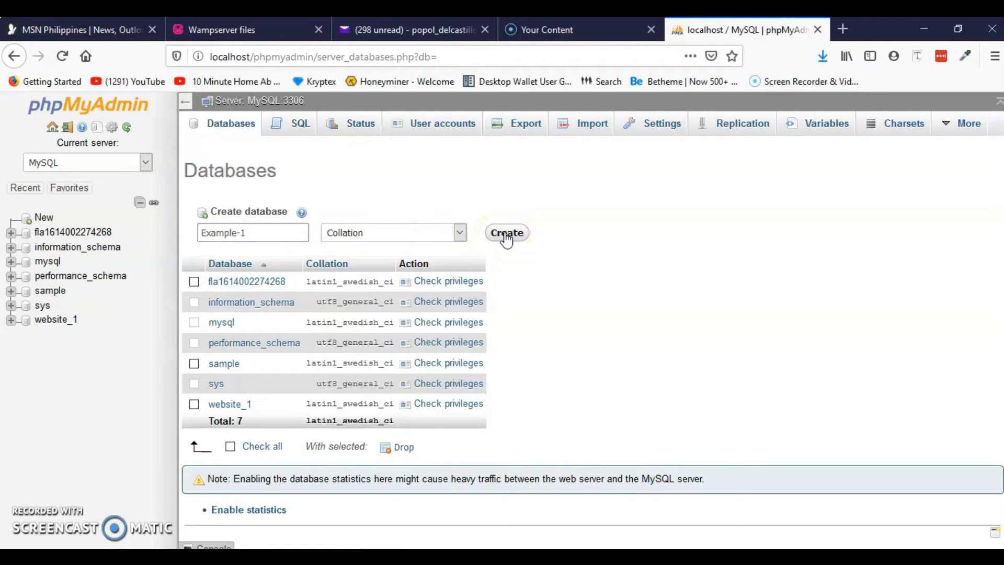
{"action": "left_click", "coordinate": [366, 234]}
{"action": "left_click", "coordinate": [460, 231]}
{"action": "left_click", "coordinate": [508, 233]}
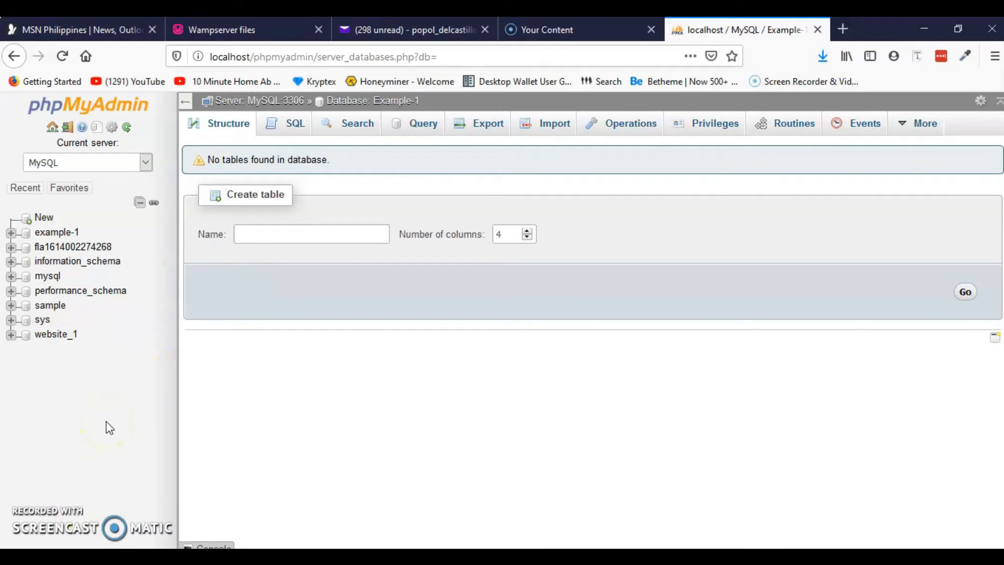
Open the example-1 database's SQL page and a blank Notepad window
{"action": "left_click", "coordinate": [294, 228]}
{"action": "left_click", "coordinate": [63, 416]}
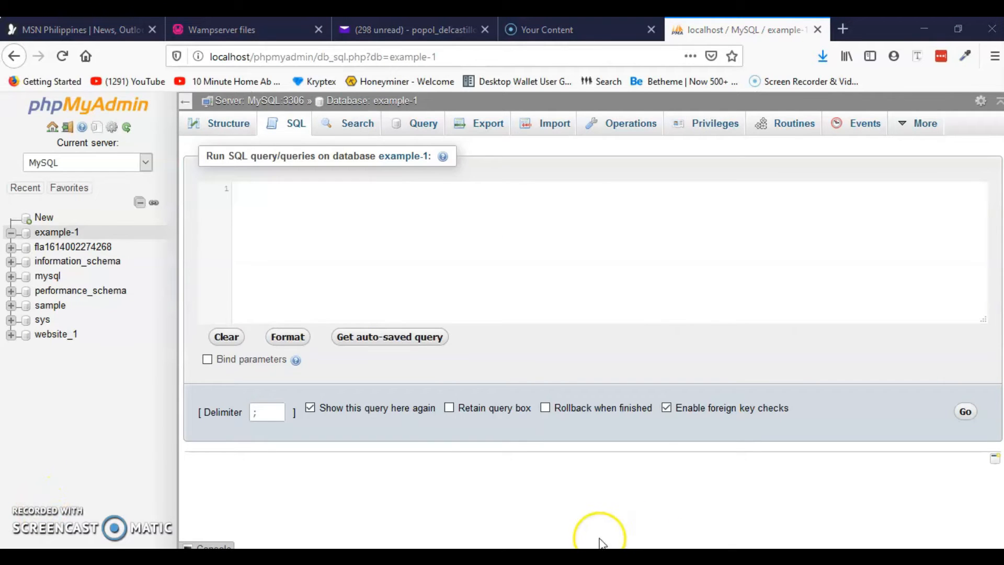
{"action": "left_click", "coordinate": [600, 558]}
{"action": "left_click", "coordinate": [281, 191]}
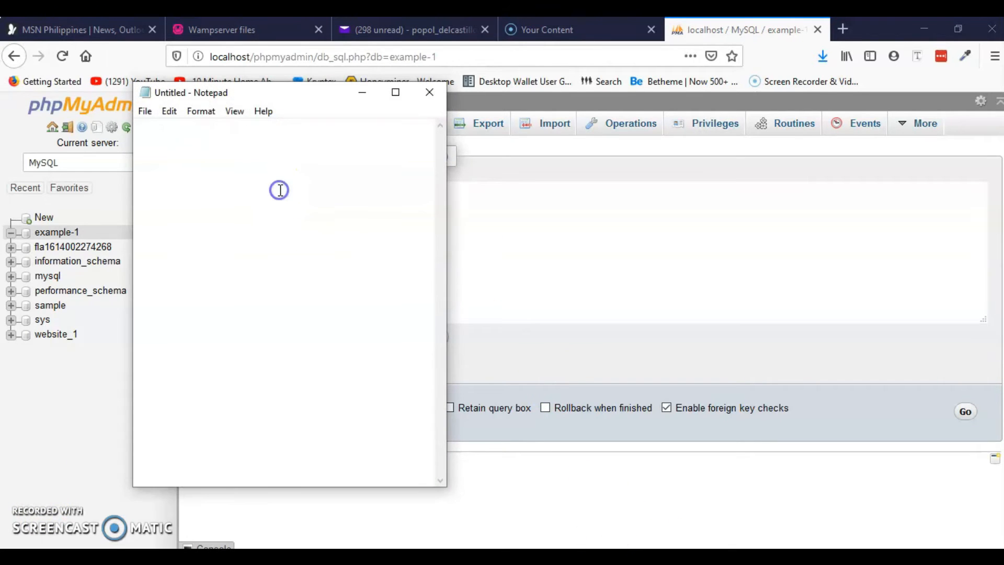
Write 'example-1' in Notepad, then minimize Notepad and Firefox to show the desktop
{"action": "type", "text": "example-1"}
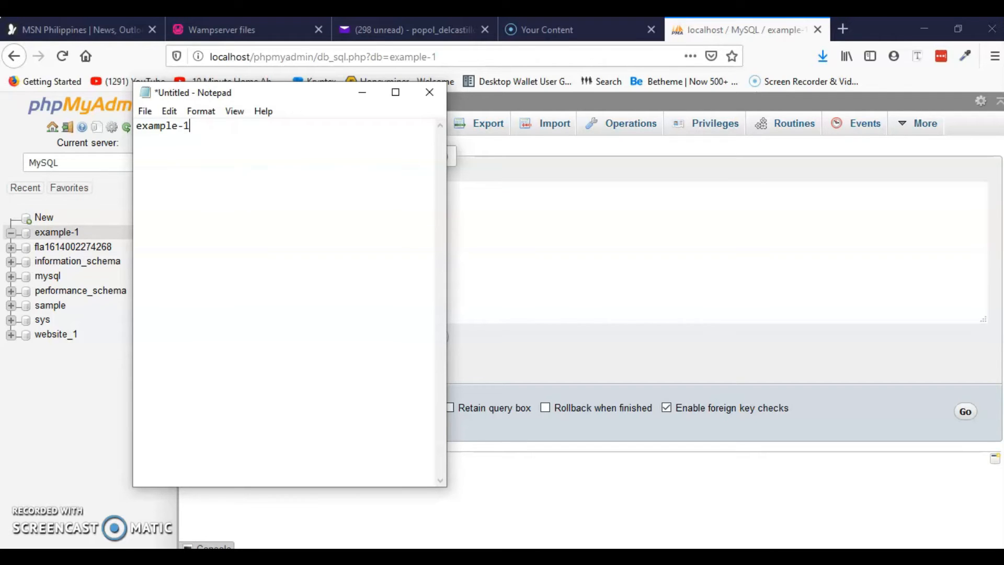
{"action": "left_click", "coordinate": [362, 93]}
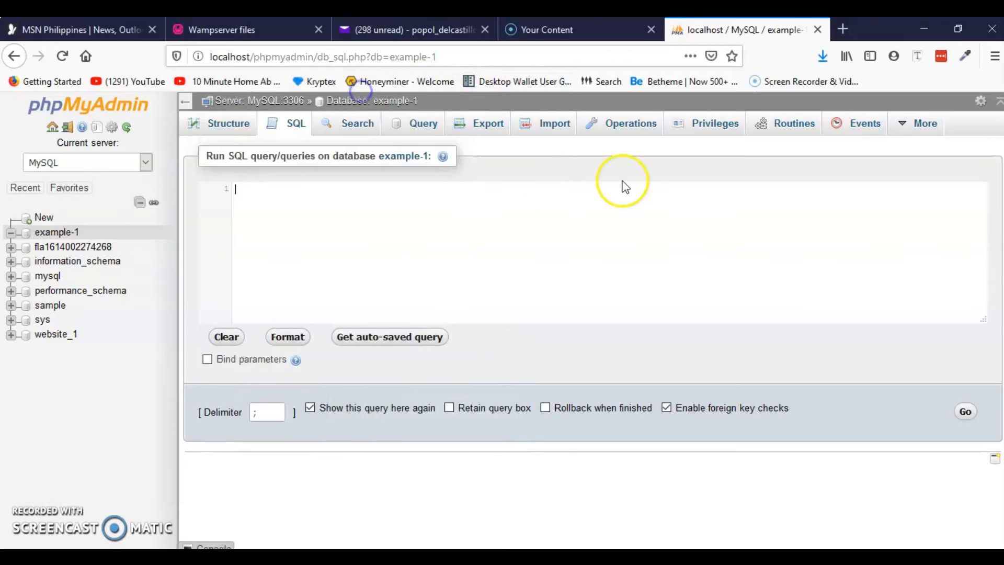
{"action": "left_click", "coordinate": [924, 29]}
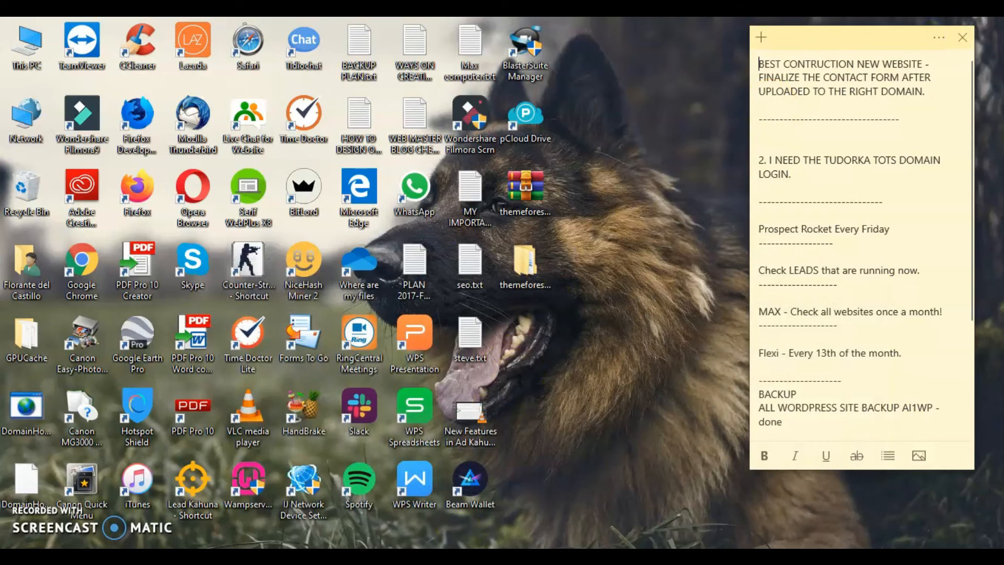
{"action": "key", "text": "super+Tab"}
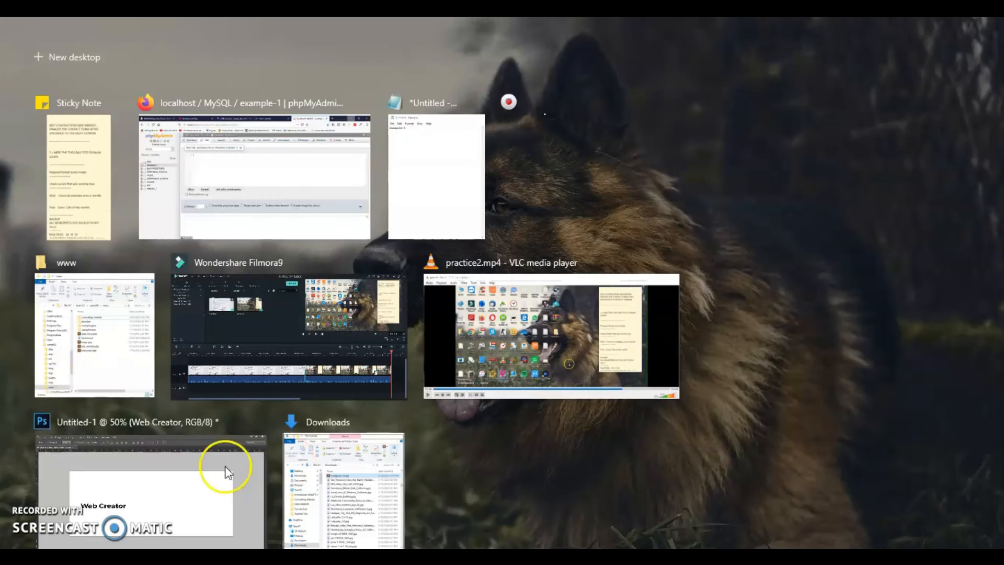
{"action": "left_click", "coordinate": [95, 358]}
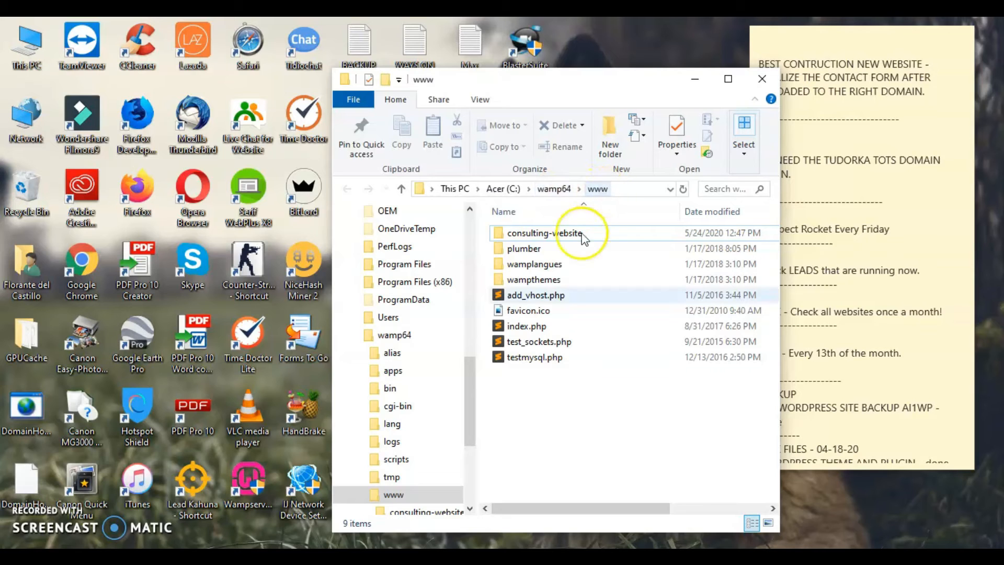
{"action": "left_click_drag", "start_coordinate": [581, 81], "coordinate": [387, 79]}
{"action": "left_click", "coordinate": [503, 75]}
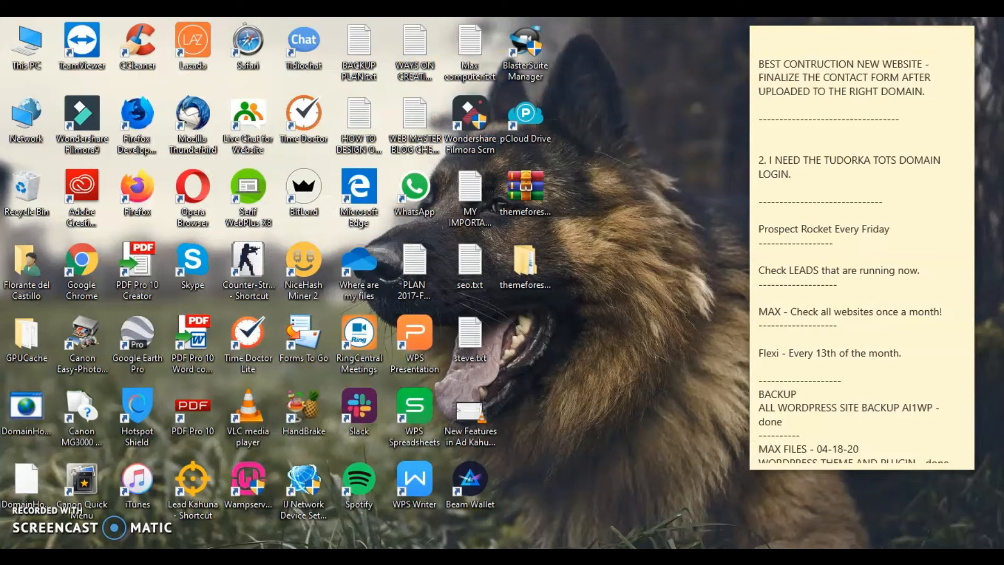
{"action": "key", "text": "alt+Tab"}
Go to wordpress.org in a new tab and open the Get WordPress page
{"action": "left_click", "coordinate": [847, 30]}
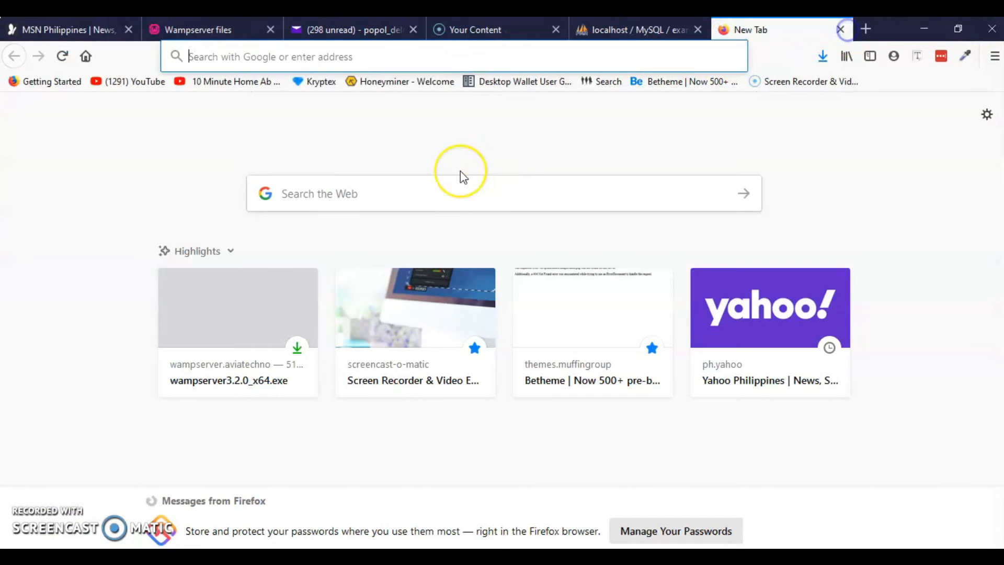
{"action": "type", "text": "wordpress.org"}
{"action": "key", "text": "Return"}
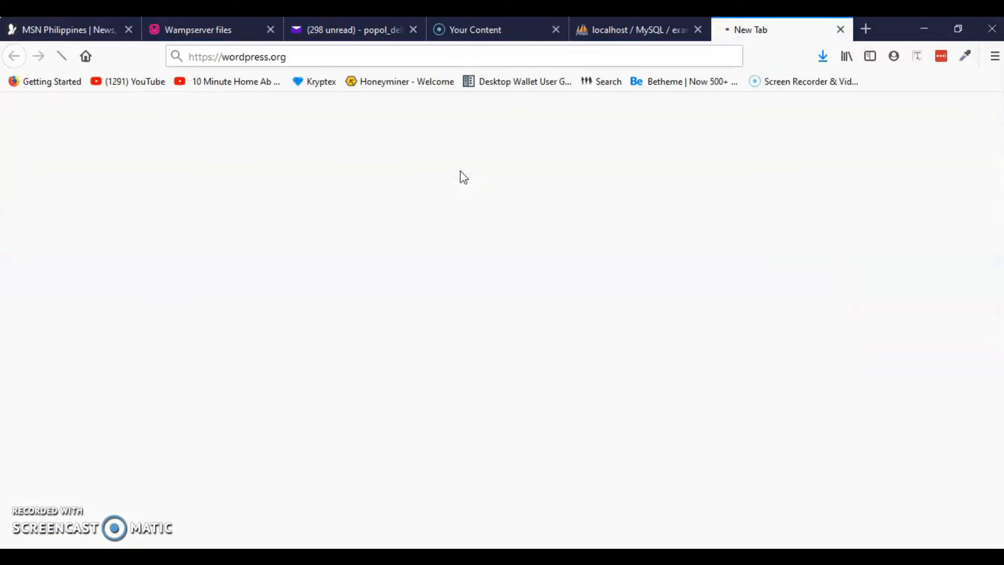
{"action": "left_click", "coordinate": [487, 324]}
{"action": "left_click", "coordinate": [793, 160]}
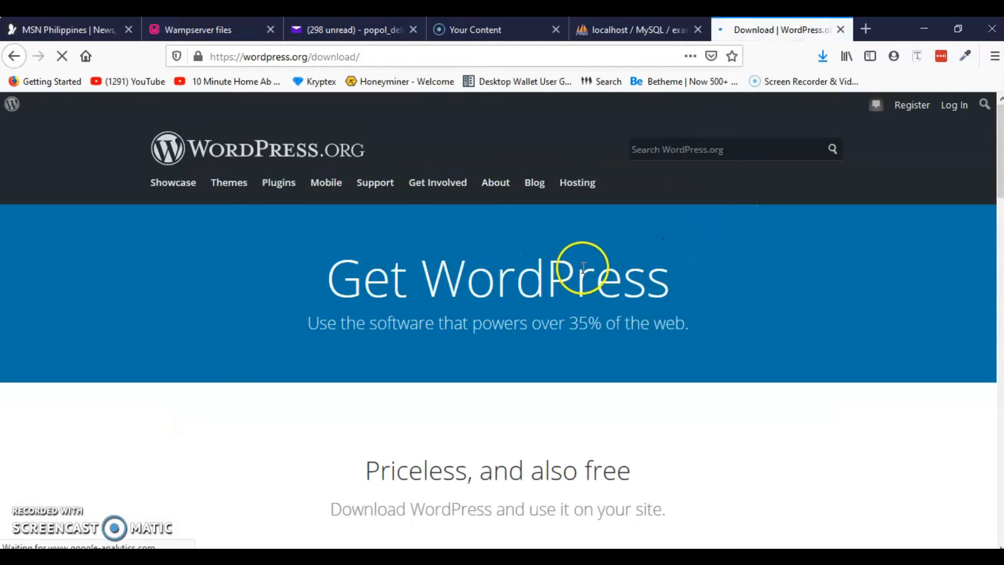
Download and save wordpress-5.4.1.zip, then show the browser's Downloads list
{"action": "scroll", "coordinate": [545, 298], "scroll_direction": "down", "scroll_amount": 4}
{"action": "left_click", "coordinate": [497, 358]}
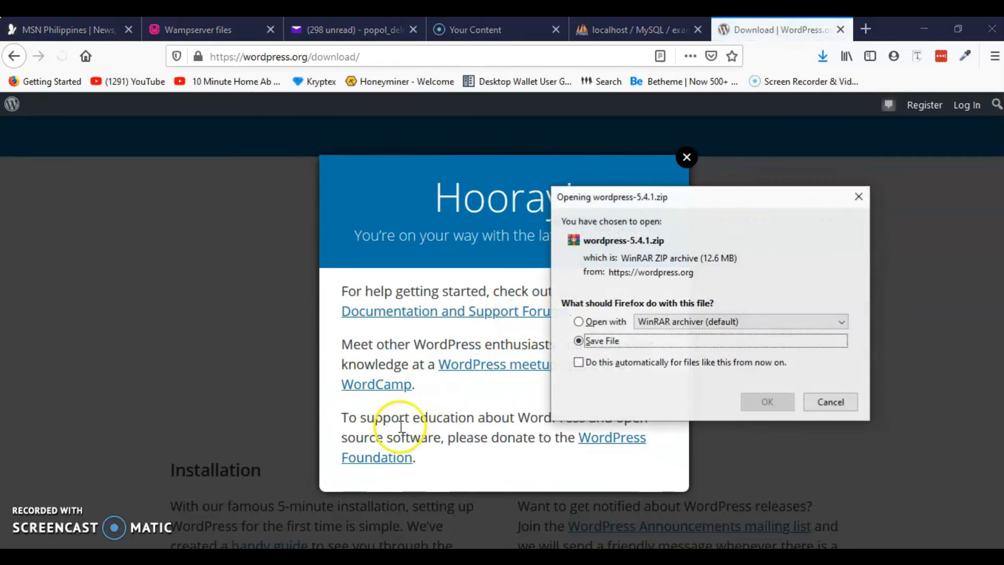
{"action": "left_click", "coordinate": [766, 401]}
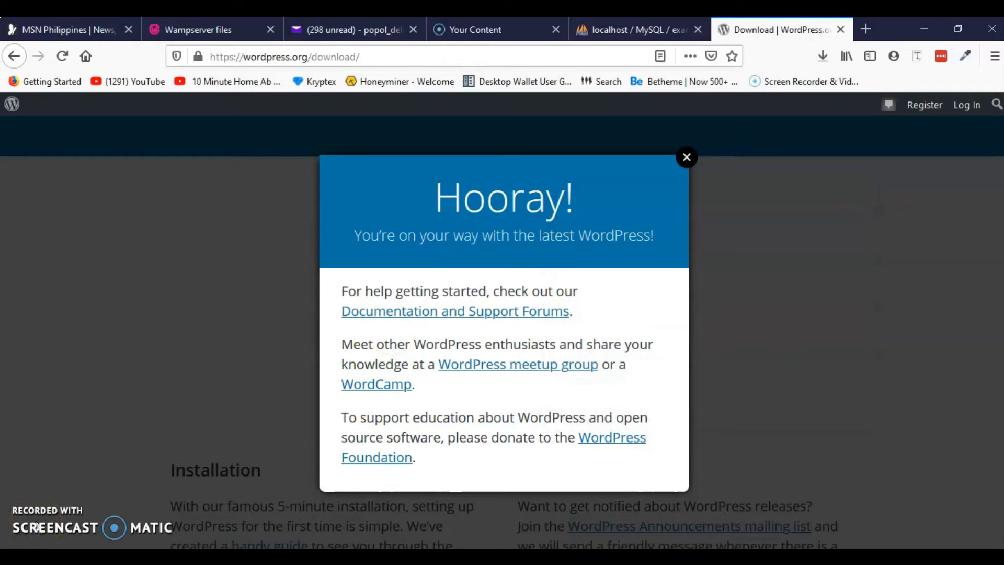
{"action": "left_click", "coordinate": [822, 56]}
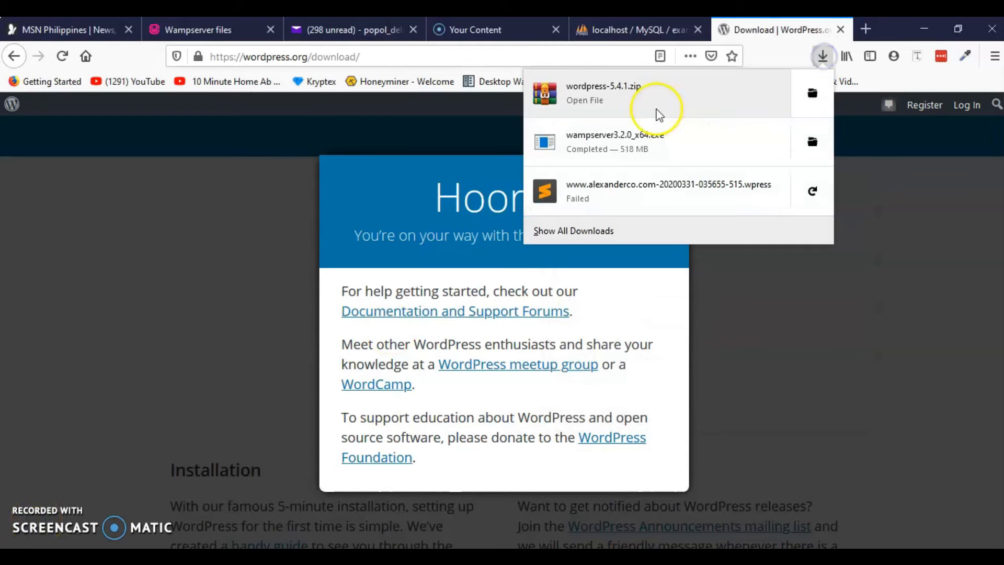
{"action": "left_click", "coordinate": [812, 93]}
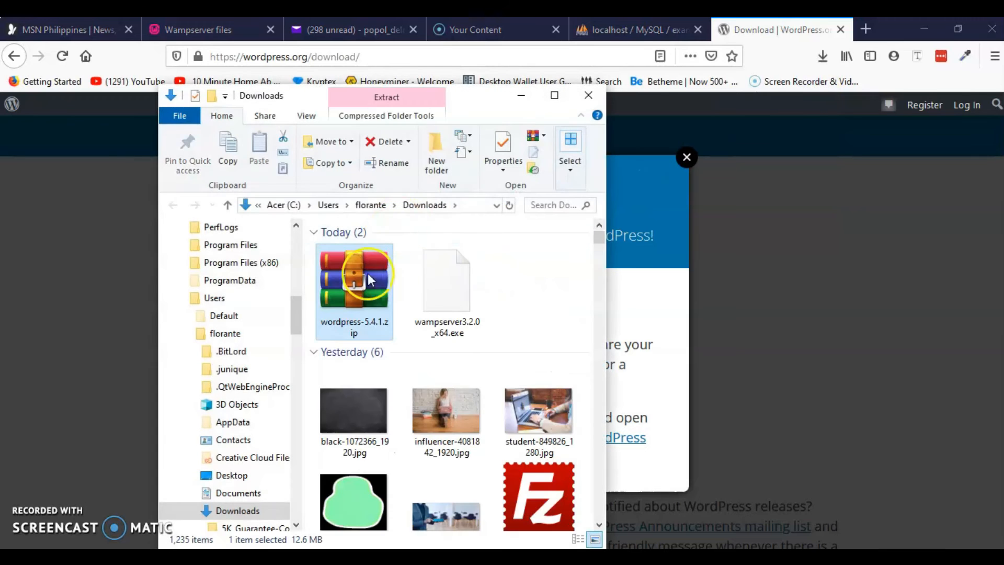
{"action": "right_click", "coordinate": [357, 301]}
{"action": "key", "text": "ctrl+x"}
{"action": "left_click", "coordinate": [340, 557]}
{"action": "left_click", "coordinate": [345, 534]}
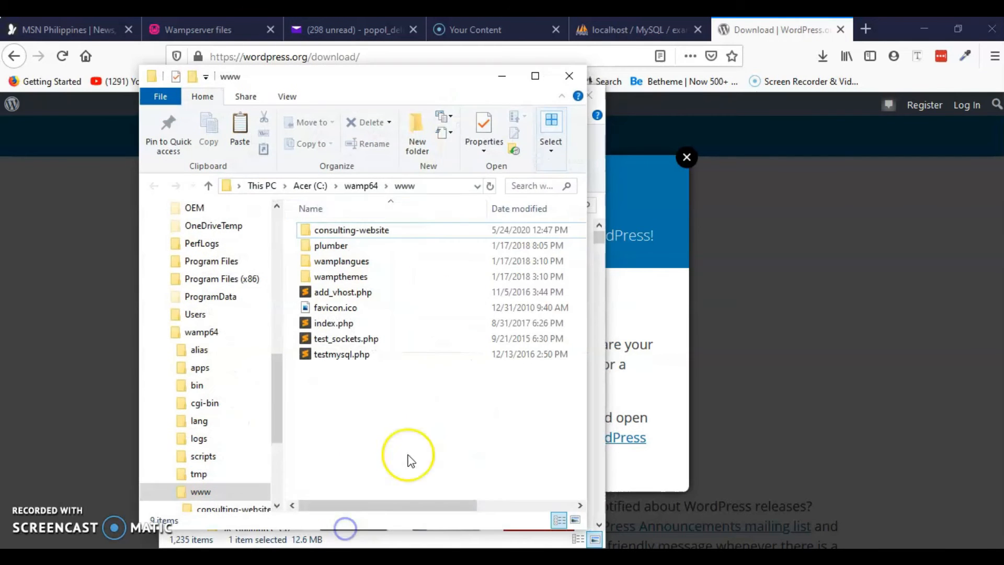
{"action": "left_click_drag", "start_coordinate": [419, 85], "coordinate": [484, 73]}
{"action": "left_click", "coordinate": [400, 433]}
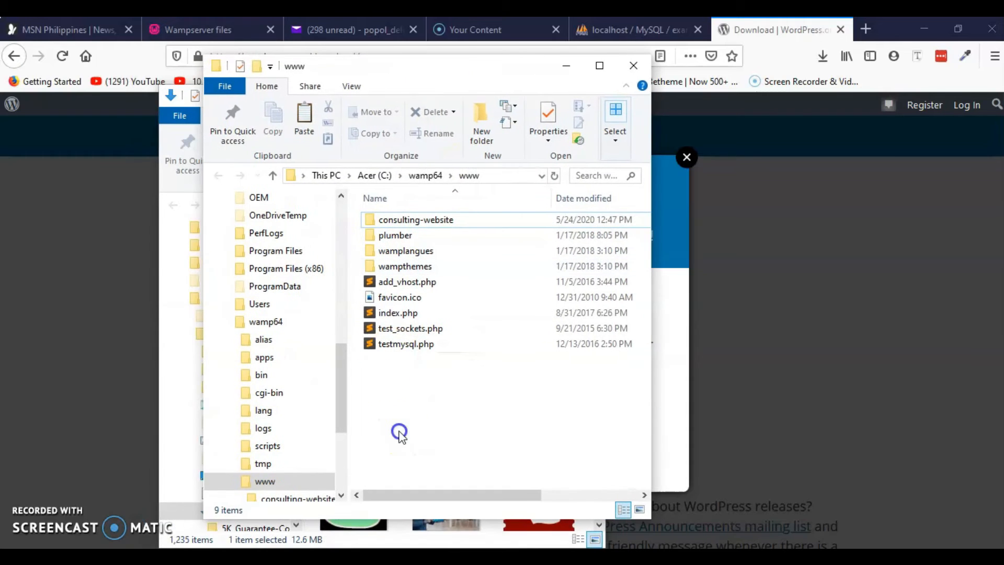
{"action": "key", "text": "ctrl+v"}
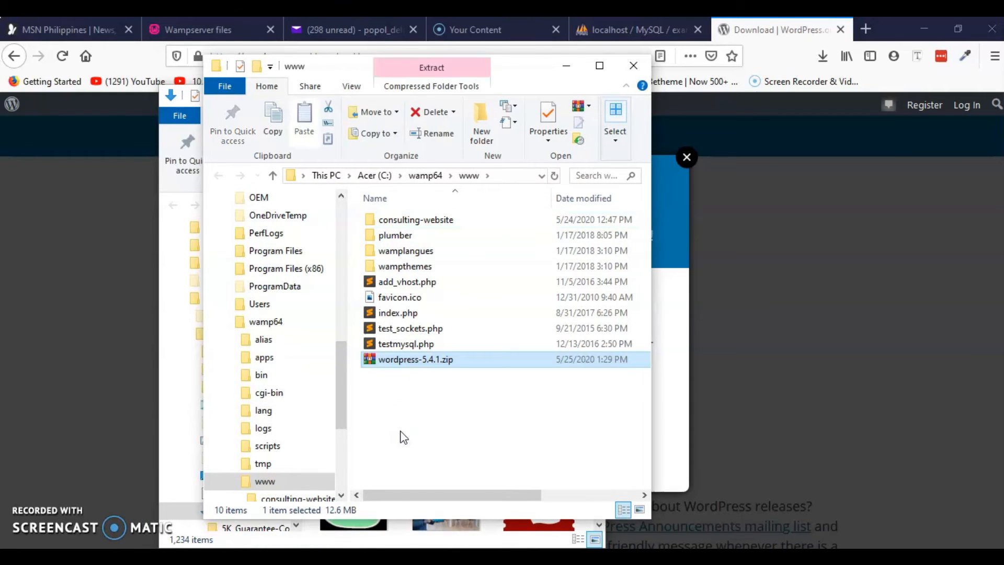
{"action": "left_click", "coordinate": [403, 421]}
{"action": "left_click", "coordinate": [415, 359]}
{"action": "left_click", "coordinate": [411, 413]}
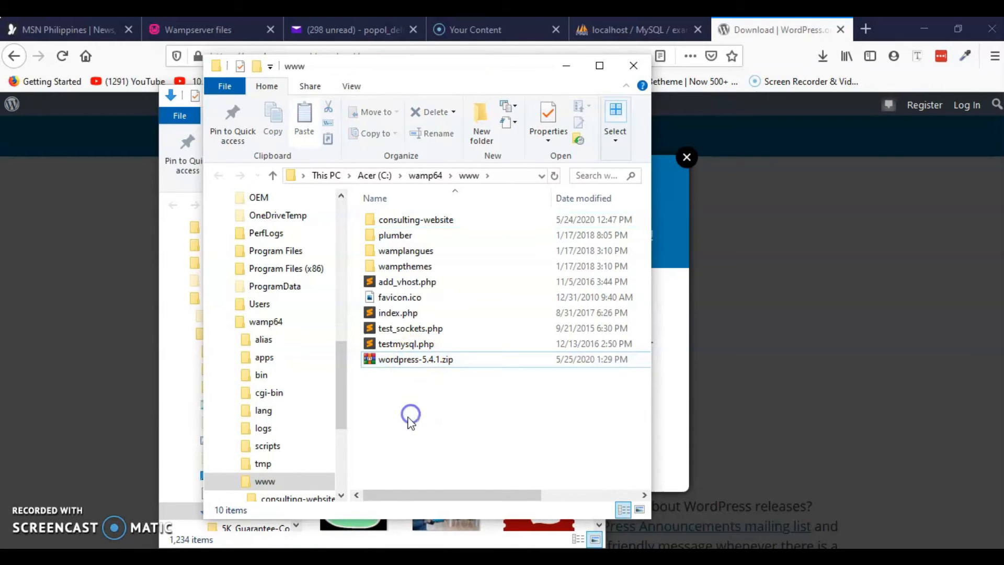
Create a new folder in www named Practice-1
{"action": "left_click", "coordinate": [480, 125]}
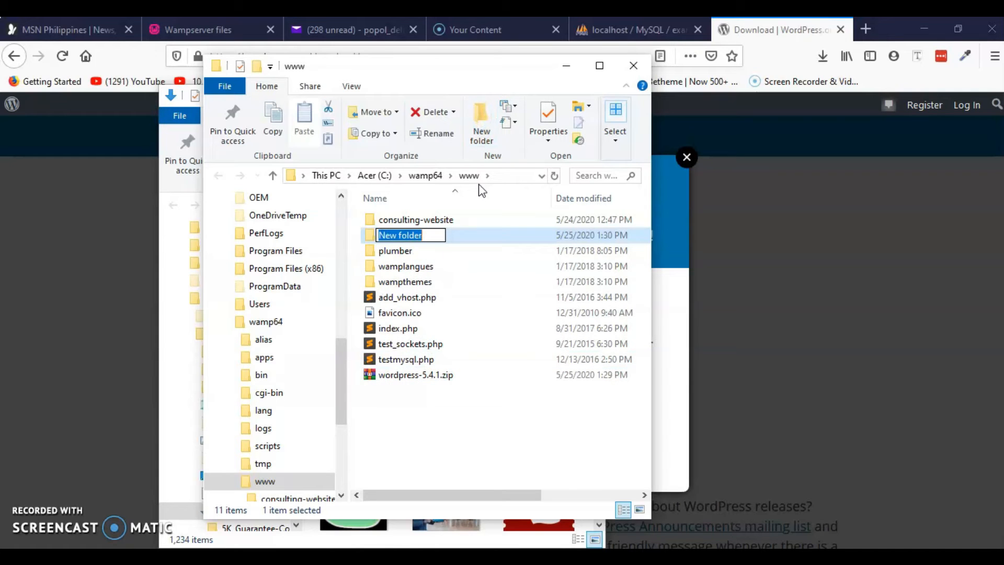
{"action": "type", "text": "Practice-1"}
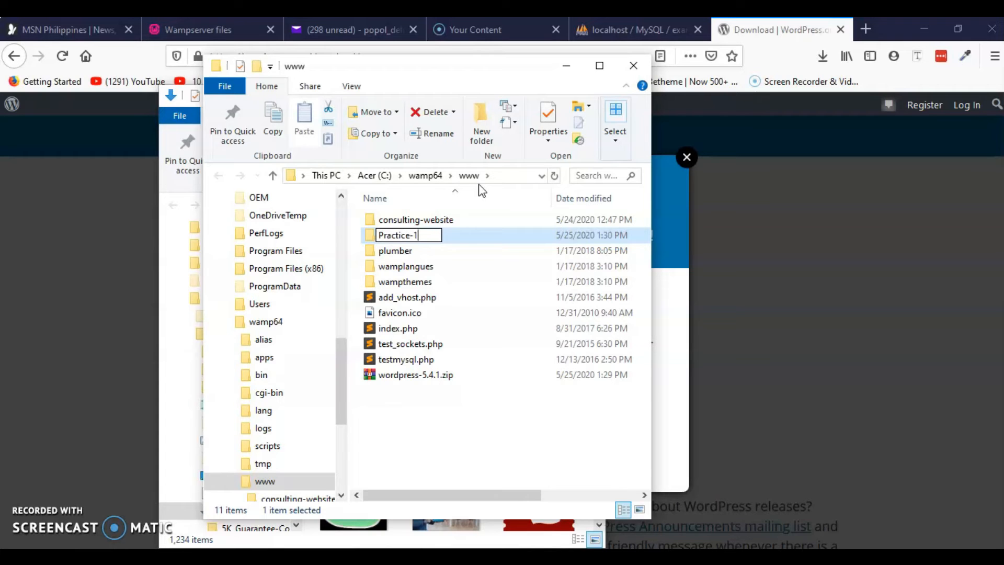
{"action": "left_click", "coordinate": [422, 439]}
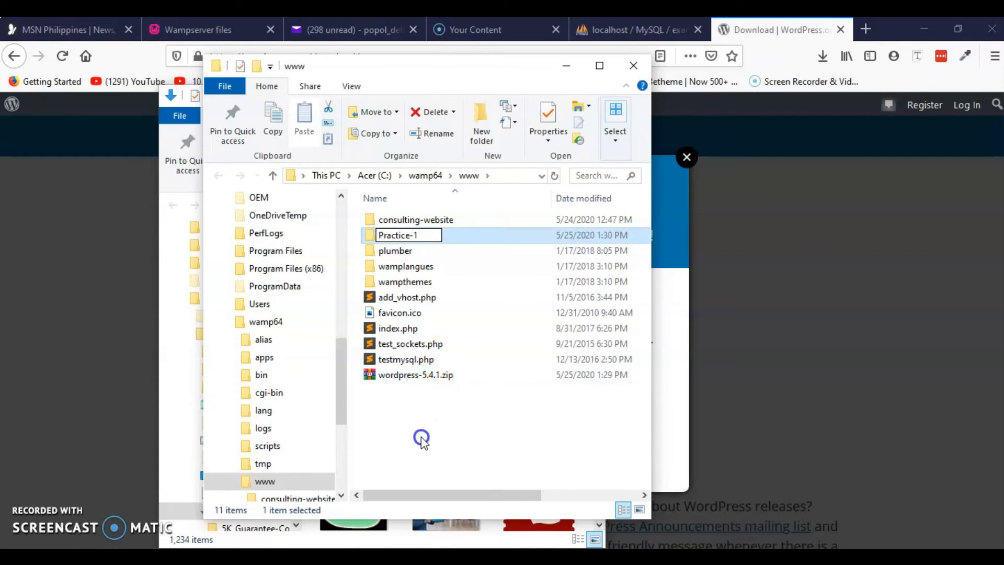
{"action": "left_click", "coordinate": [407, 375]}
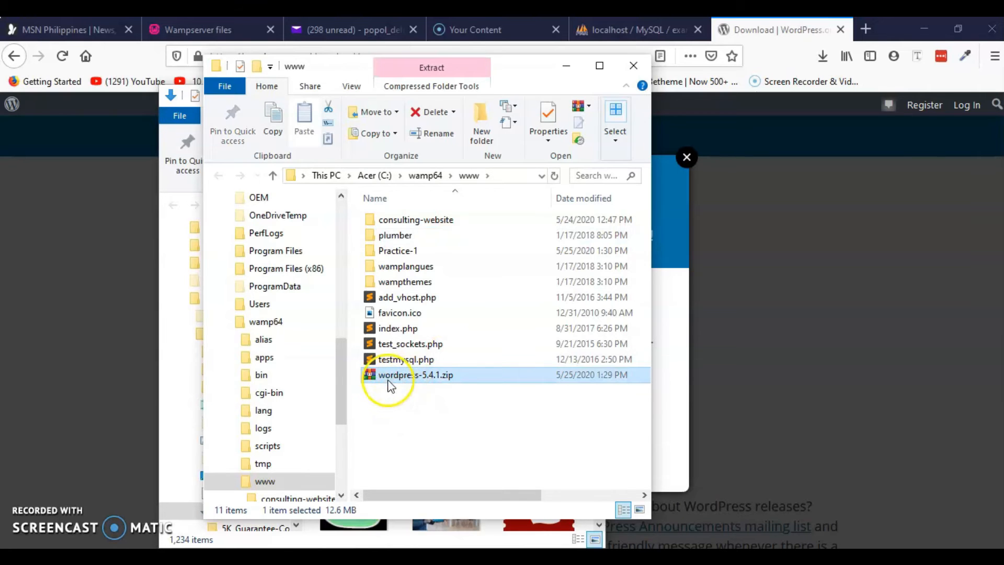
Move wordpress-5.4.1.zip into Practice-1 and extract it there
{"action": "left_click_drag", "start_coordinate": [385, 378], "coordinate": [407, 251]}
{"action": "double_click", "coordinate": [401, 256]}
{"action": "left_click", "coordinate": [386, 223]}
{"action": "right_click", "coordinate": [385, 218]}
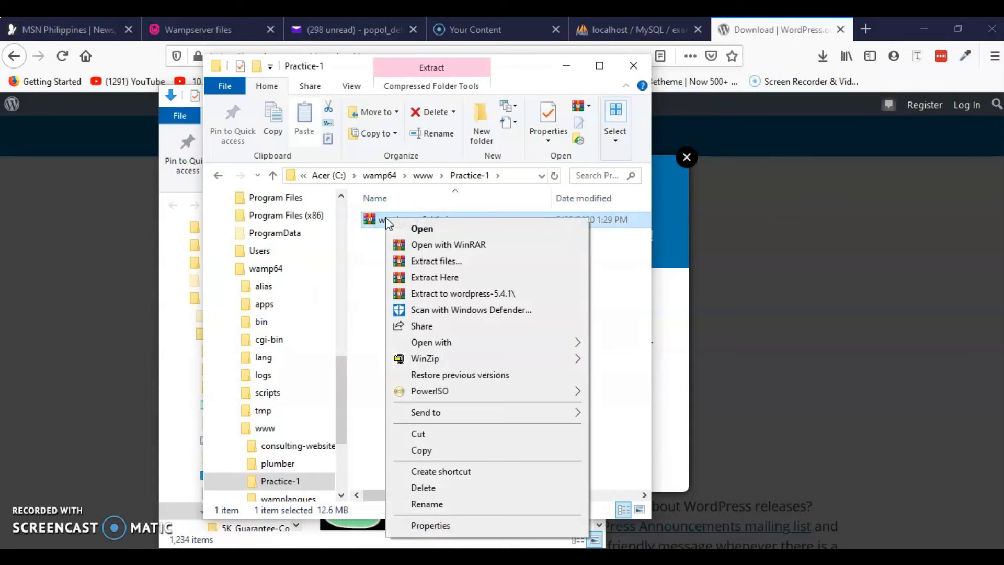
{"action": "left_click", "coordinate": [445, 279]}
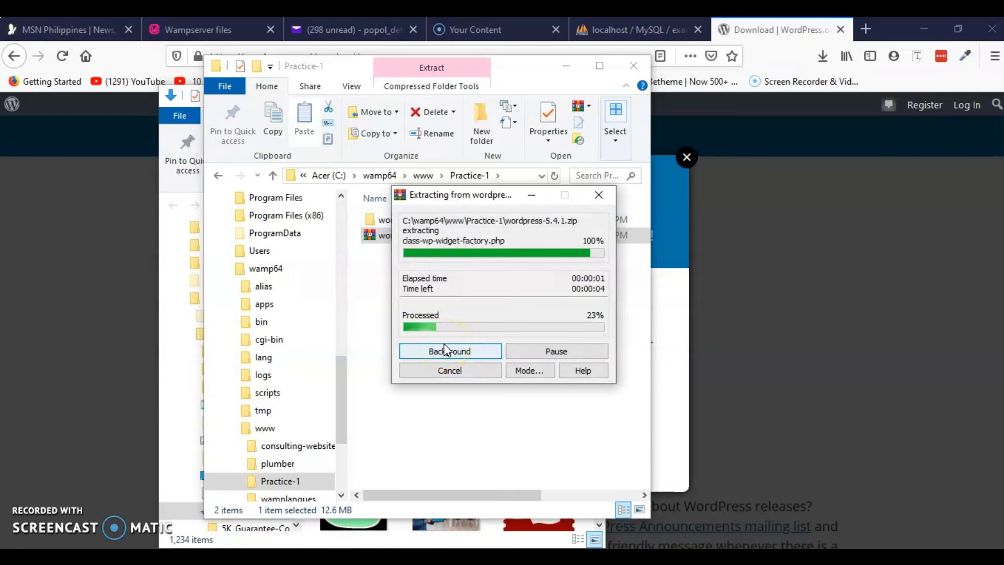
{"action": "left_click_drag", "start_coordinate": [491, 196], "coordinate": [779, 209]}
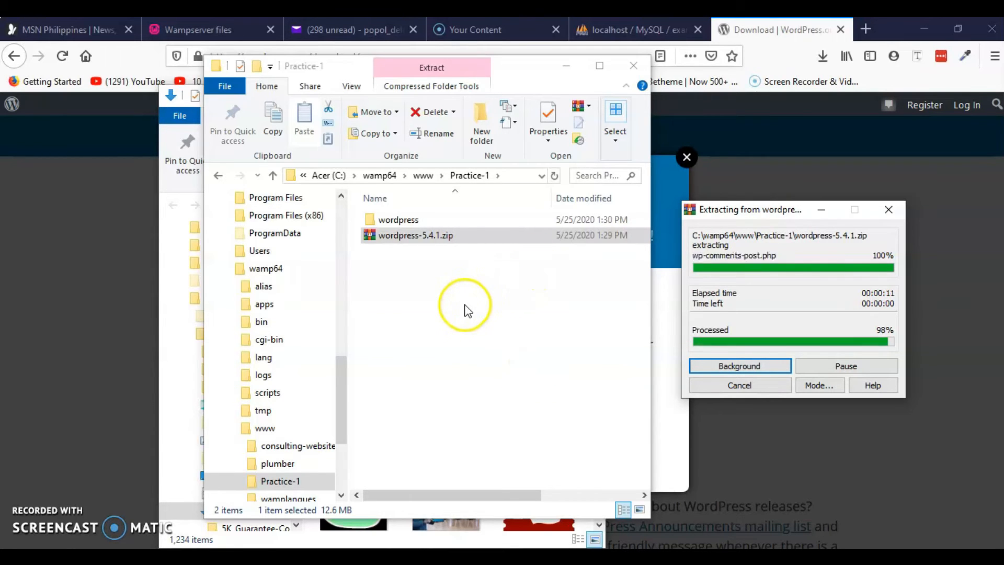
Delete the wordpress-5.4.1.zip archive from Practice-1
{"action": "left_click", "coordinate": [449, 305]}
{"action": "left_click", "coordinate": [411, 298]}
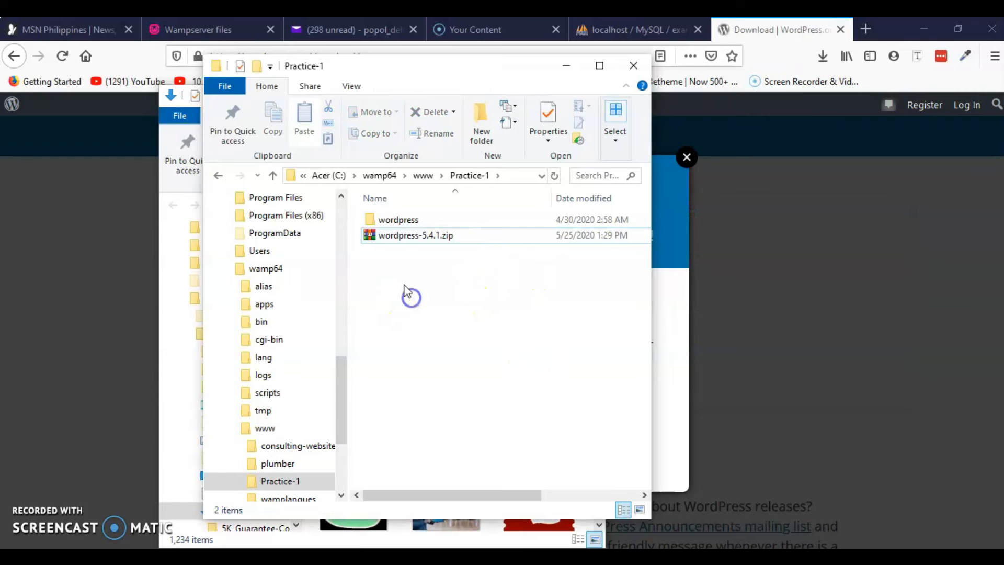
{"action": "left_click", "coordinate": [403, 241]}
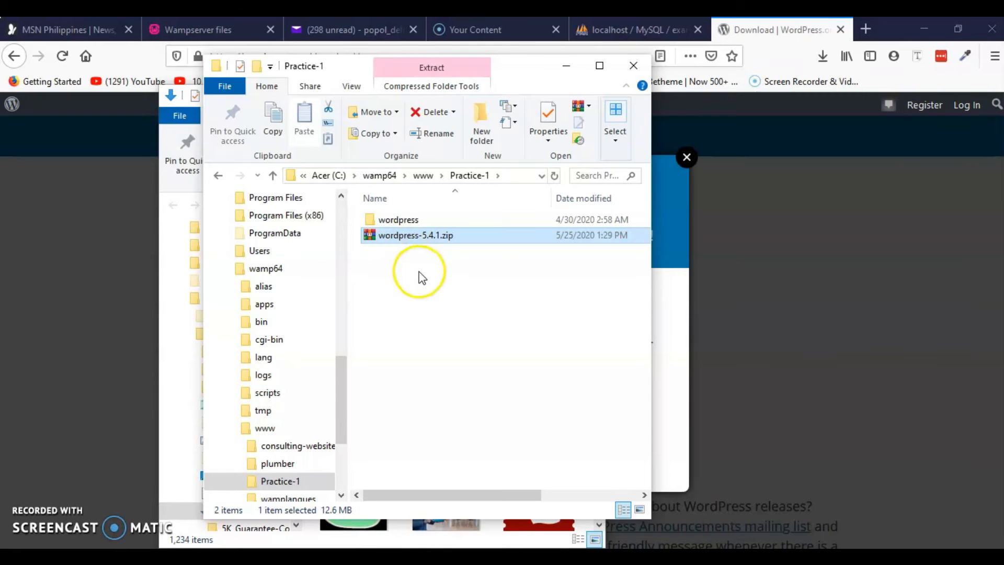
{"action": "key", "text": "Delete"}
Move all 19 items from the wordpress subfolder into Practice-1 and delete the empty subfolder
{"action": "left_click", "coordinate": [399, 218]}
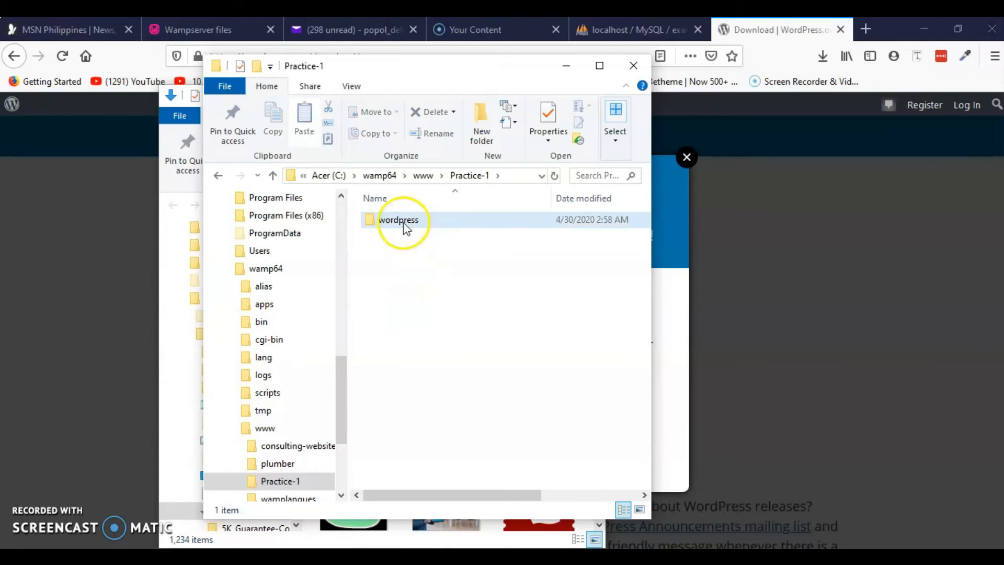
{"action": "double_click", "coordinate": [388, 221]}
{"action": "left_click", "coordinate": [384, 235]}
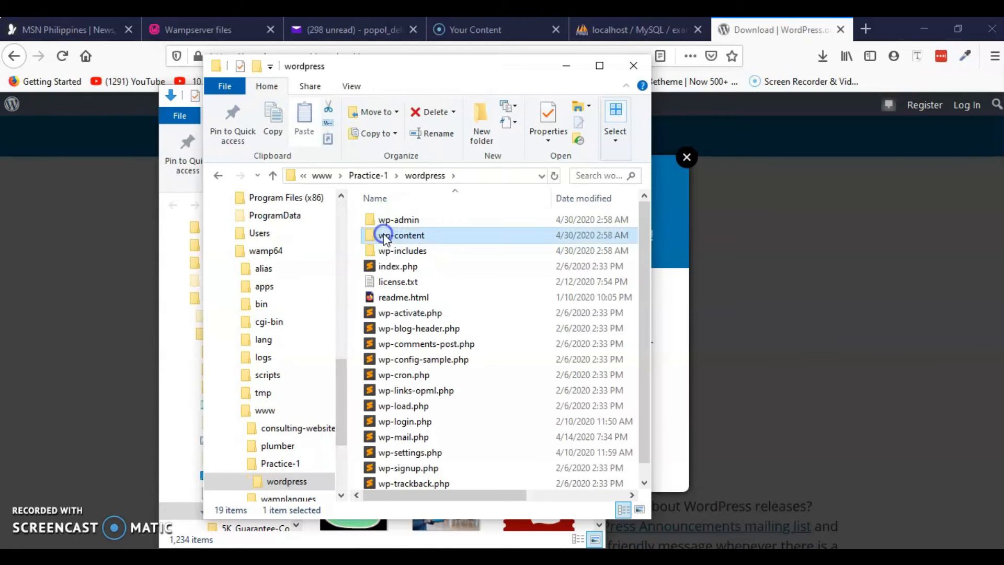
{"action": "key", "text": "ctrl+a"}
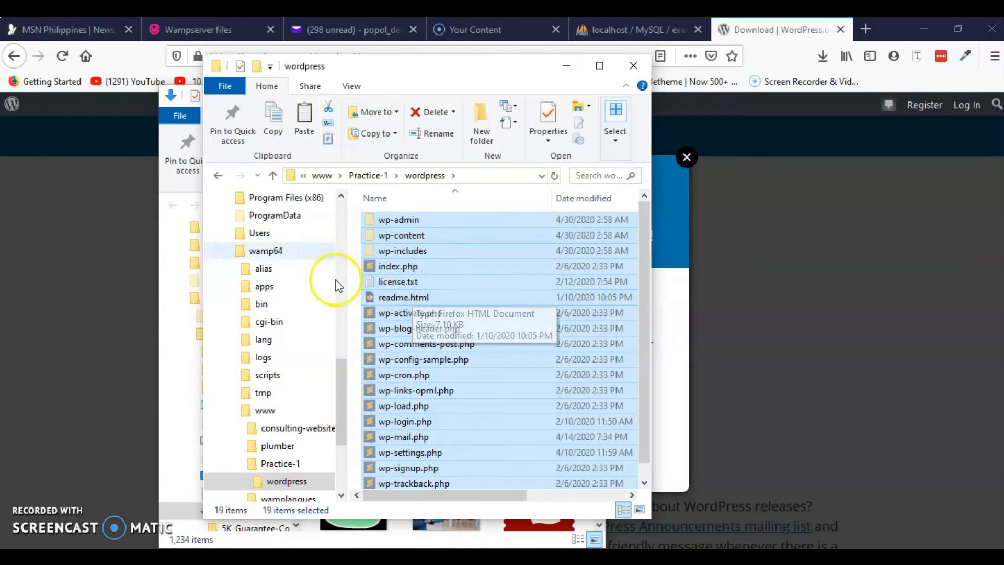
{"action": "left_click", "coordinate": [218, 175]}
{"action": "left_click", "coordinate": [431, 342]}
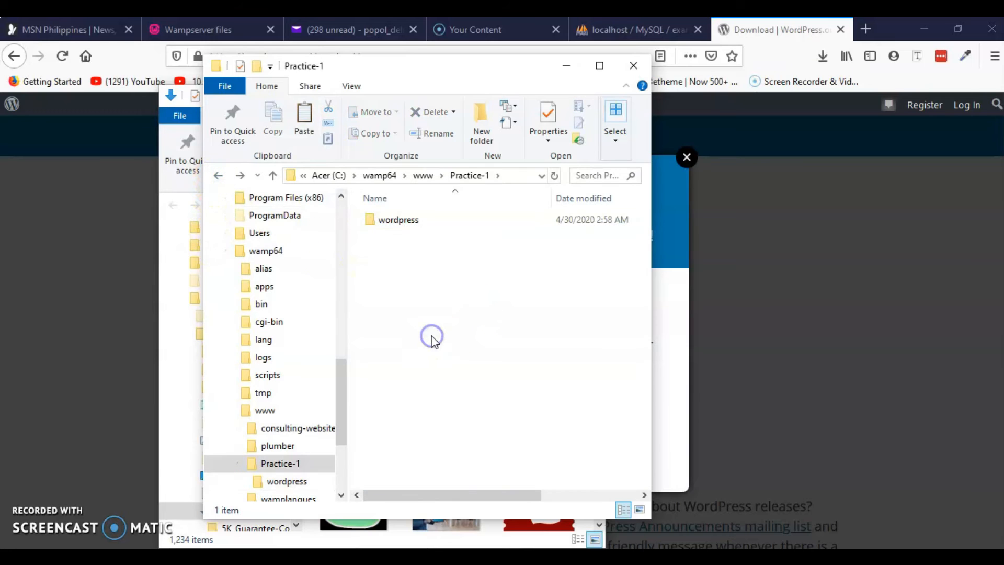
{"action": "key", "text": "ctrl+v"}
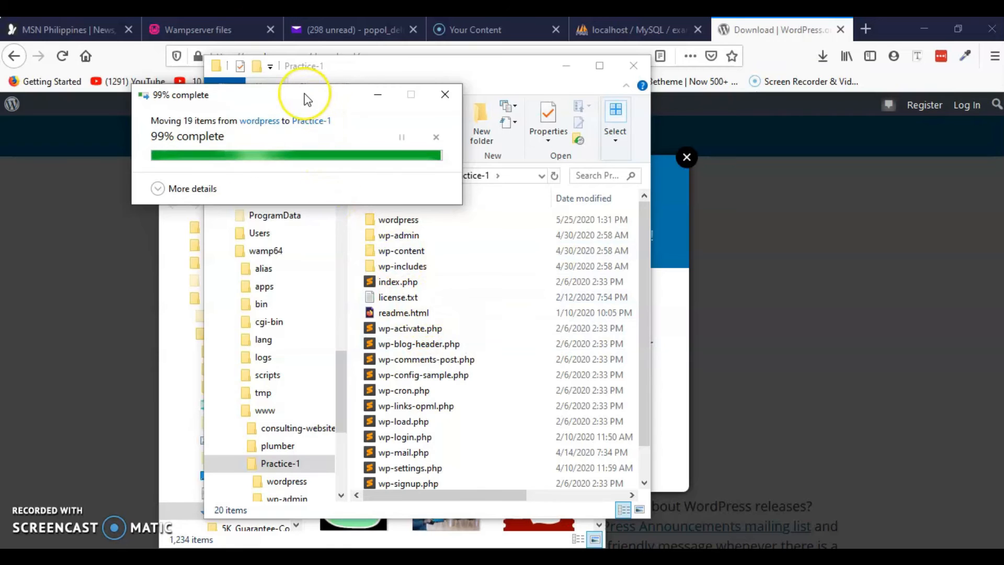
{"action": "left_click", "coordinate": [402, 219]}
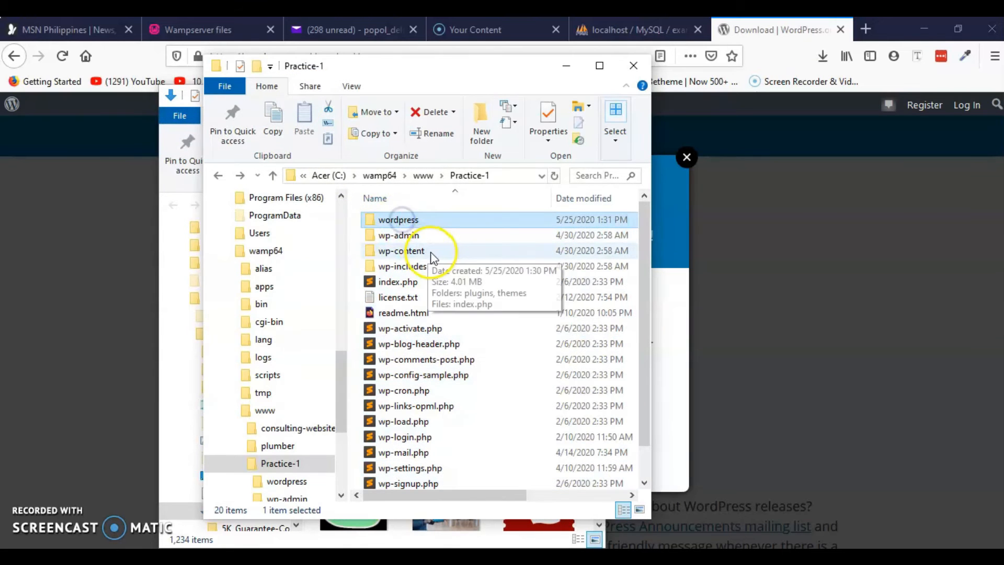
{"action": "key", "text": "Delete"}
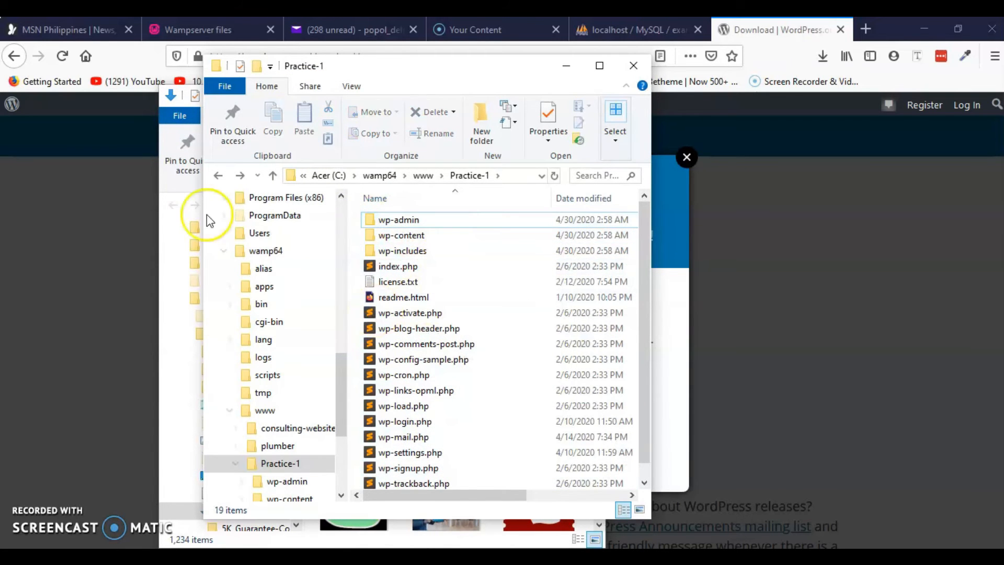
Return to www, reopen Practice-1, and reposition the Explorer window
{"action": "left_click", "coordinate": [219, 176]}
{"action": "left_click", "coordinate": [436, 426]}
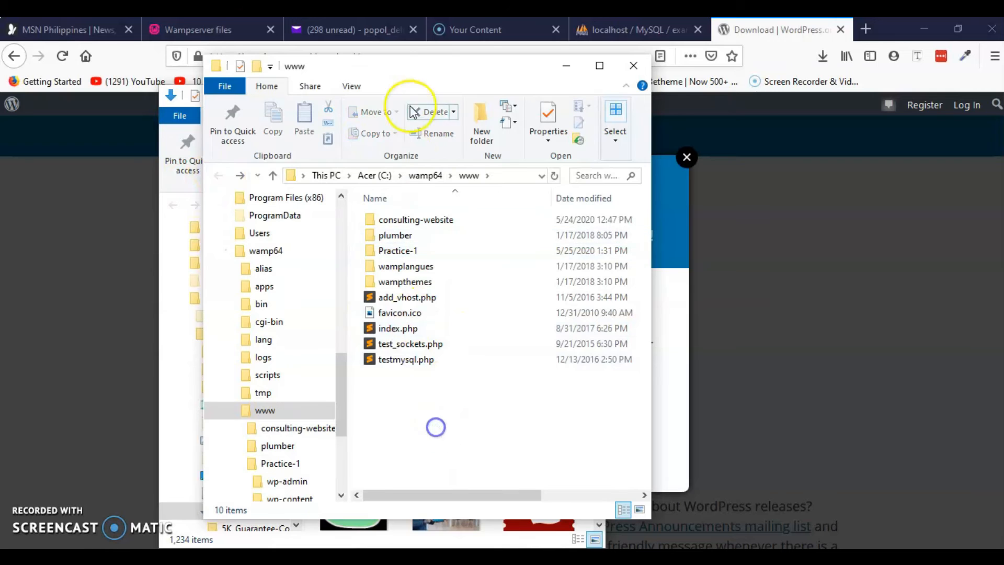
{"action": "left_click_drag", "start_coordinate": [425, 66], "coordinate": [449, 67]}
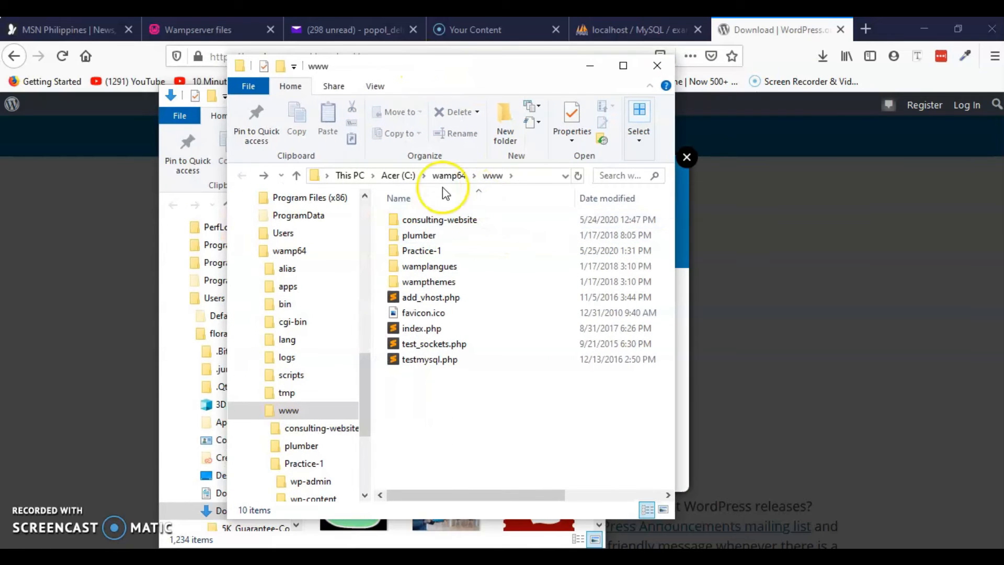
{"action": "left_click", "coordinate": [426, 253]}
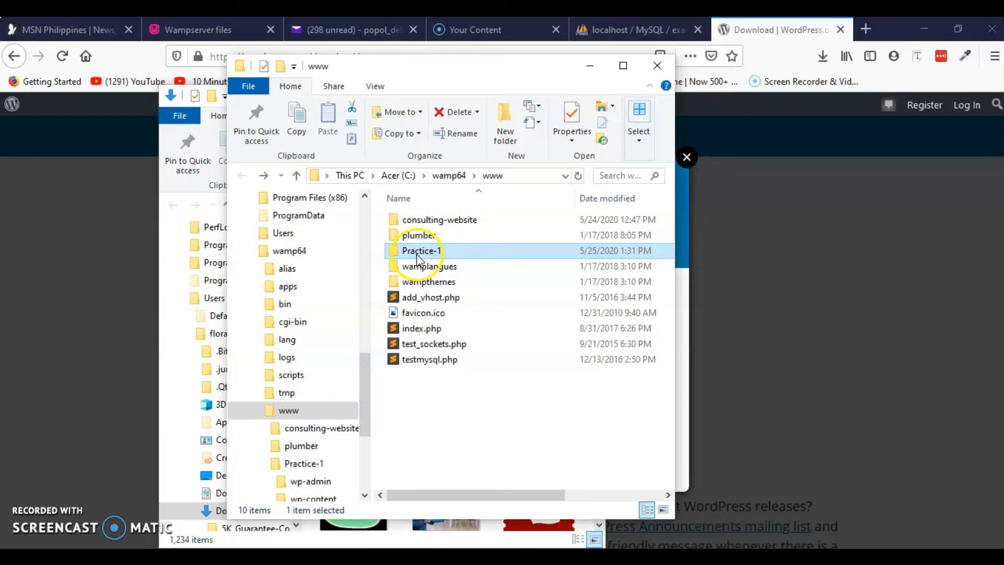
{"action": "double_click", "coordinate": [416, 252]}
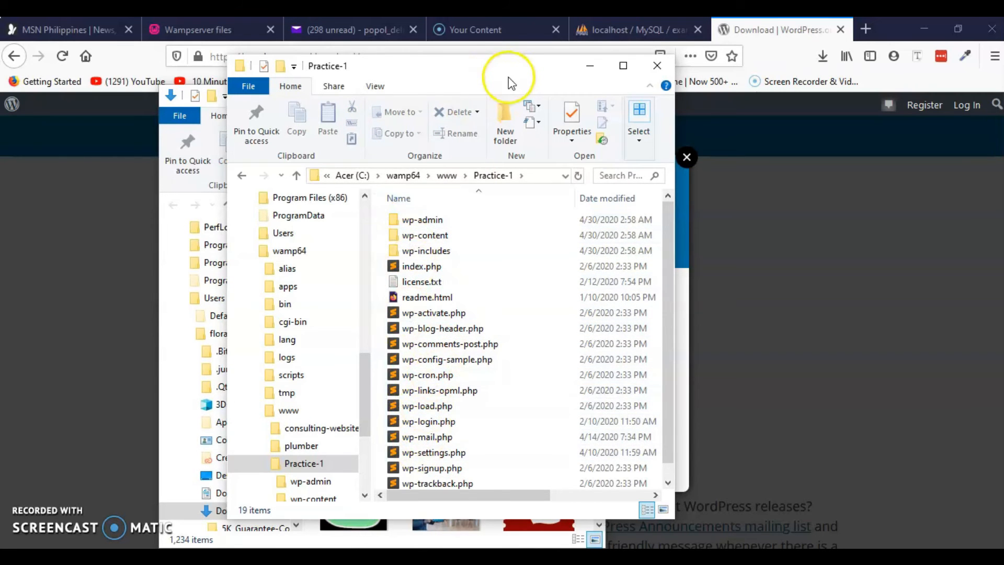
{"action": "left_click_drag", "start_coordinate": [507, 73], "coordinate": [417, 75]}
Trim the phpMyAdmin tab's address to localhost/ and load the WampServer homepage
{"action": "left_click", "coordinate": [497, 68]}
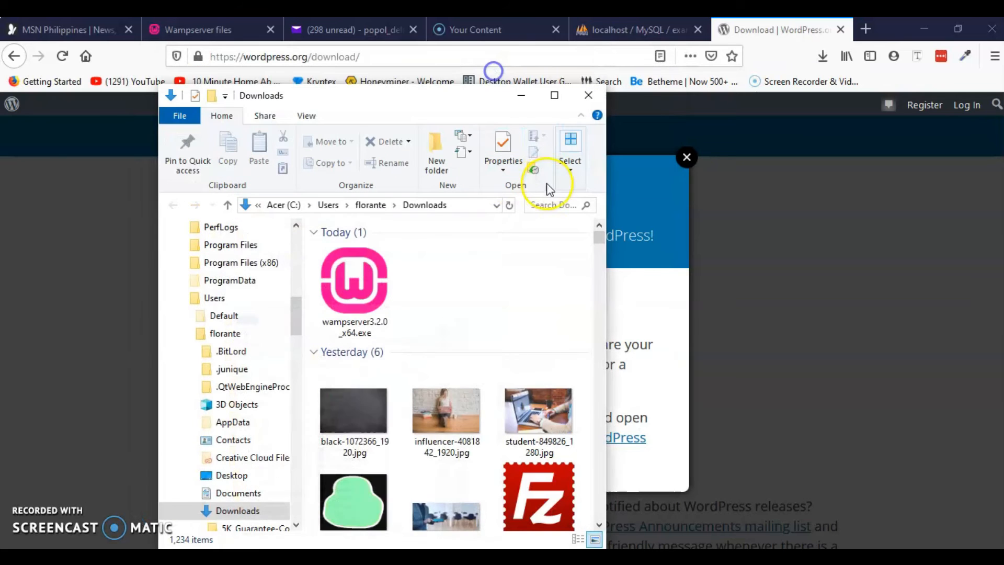
{"action": "left_click", "coordinate": [629, 26]}
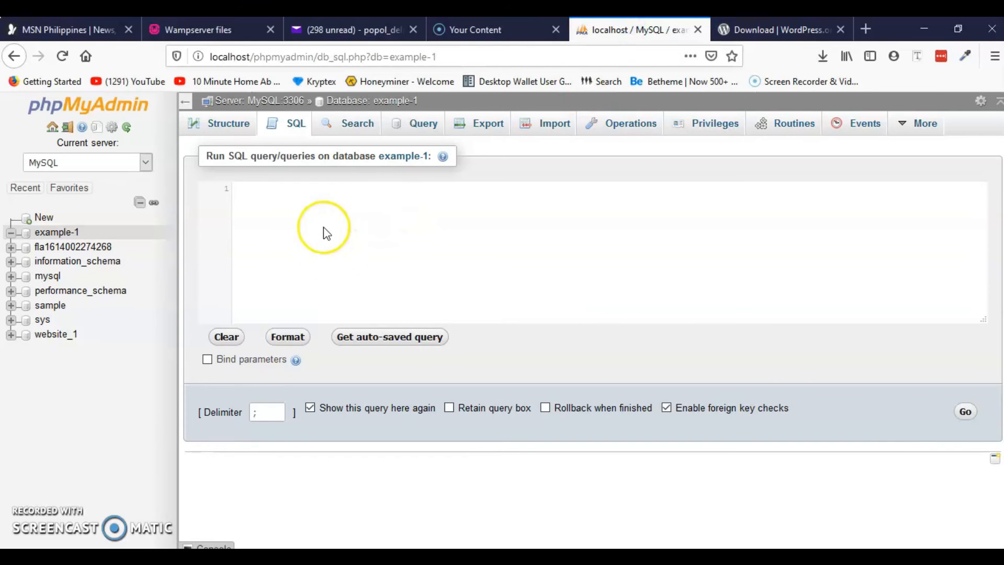
{"action": "left_click", "coordinate": [269, 56]}
{"action": "left_click", "coordinate": [260, 59]}
{"action": "left_click_drag", "start_coordinate": [253, 59], "coordinate": [487, 71]}
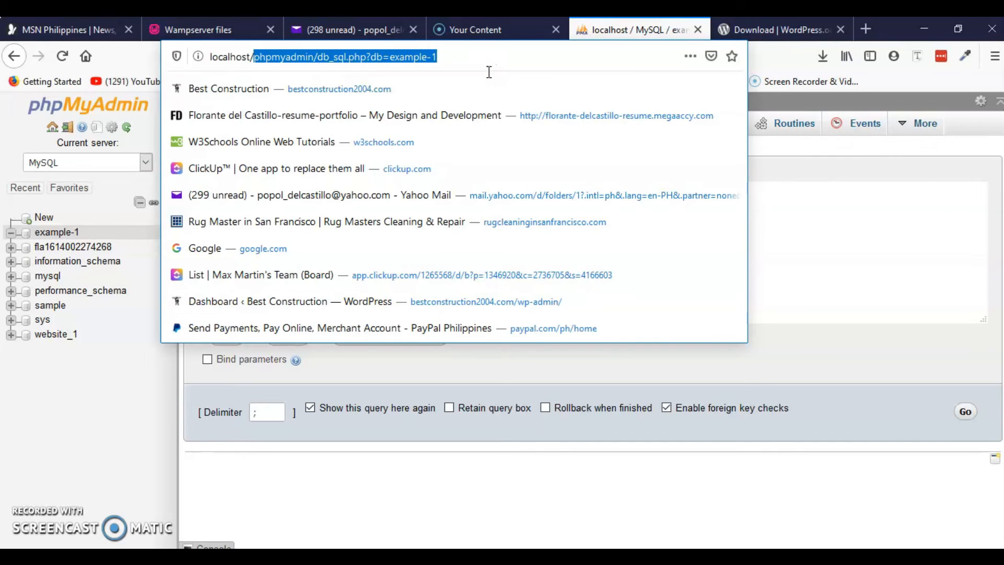
{"action": "key", "text": "BackSpace"}
{"action": "key", "text": "Return"}
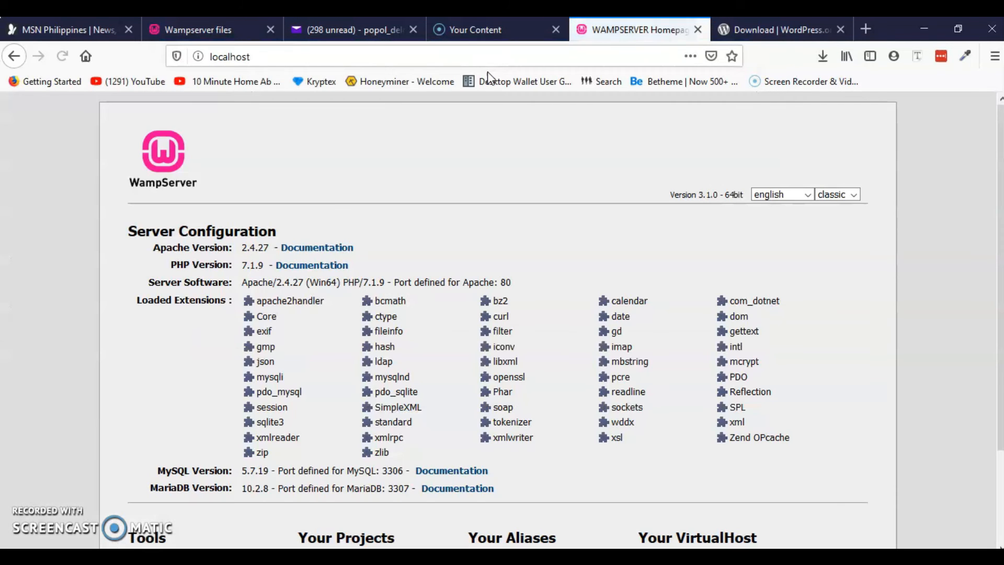
{"action": "scroll", "coordinate": [203, 335], "scroll_direction": "down", "scroll_amount": 1}
{"action": "scroll", "coordinate": [204, 337], "scroll_direction": "down", "scroll_amount": 2}
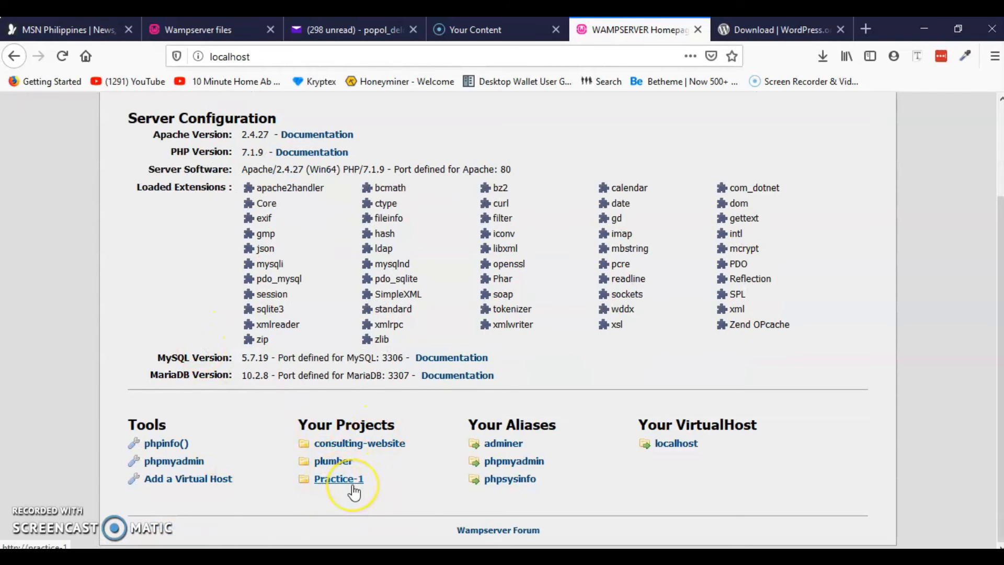
Enter localhost/Practice-1 in the address bar to load the new site
{"action": "left_click", "coordinate": [262, 53]}
{"action": "left_click", "coordinate": [240, 61]}
{"action": "type", "text": "/"}
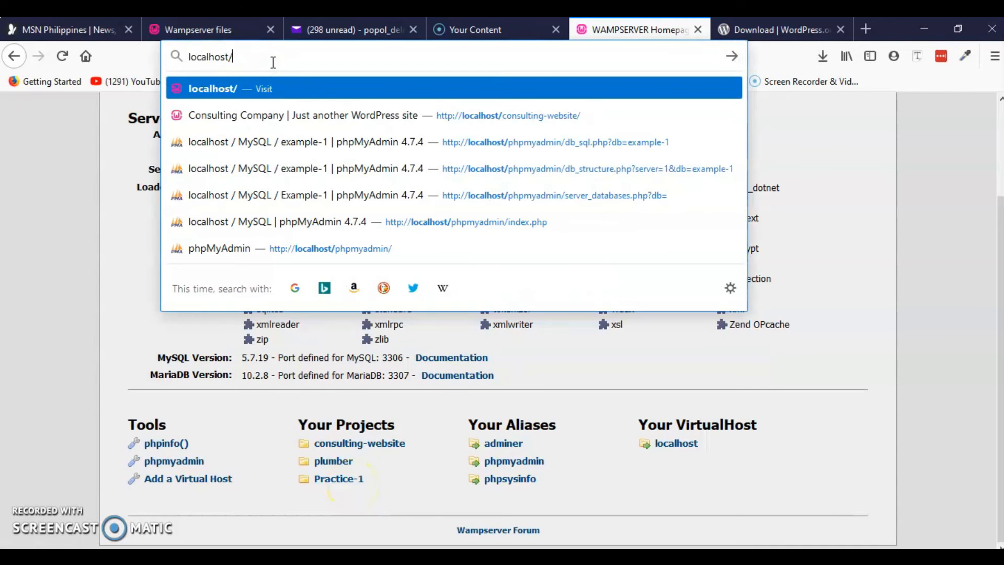
{"action": "type", "text": "Practice-1"}
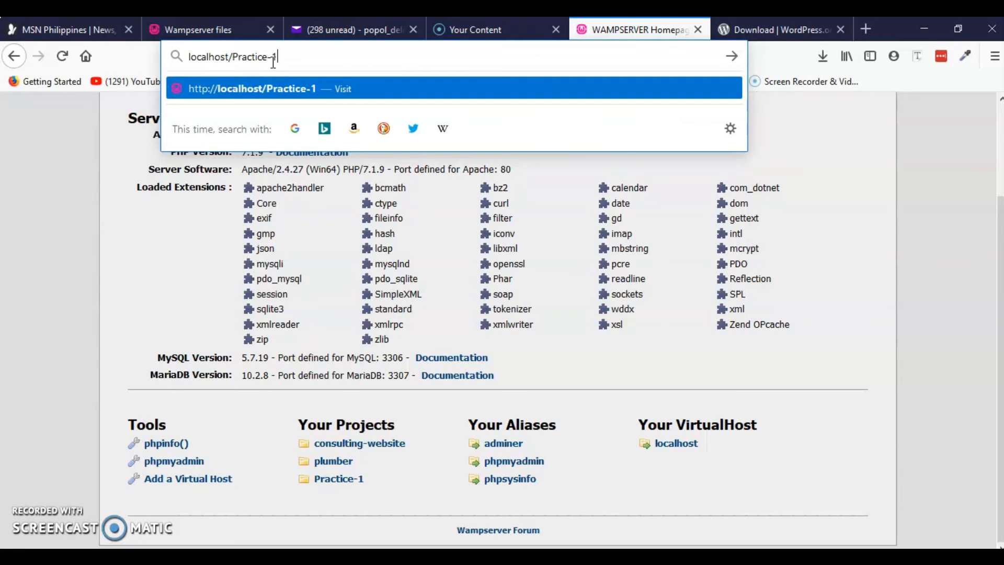
{"action": "key", "text": "Return"}
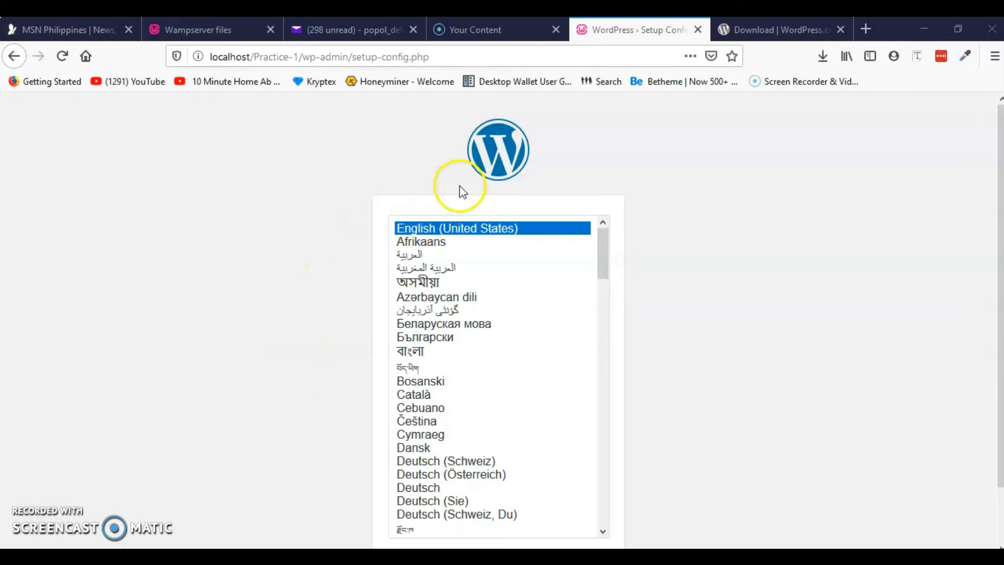
Keep English (United States) as the setup language and continue to the database information page
{"action": "scroll", "coordinate": [311, 269], "scroll_direction": "down", "scroll_amount": 2}
{"action": "scroll", "coordinate": [286, 276], "scroll_direction": "up", "scroll_amount": 2}
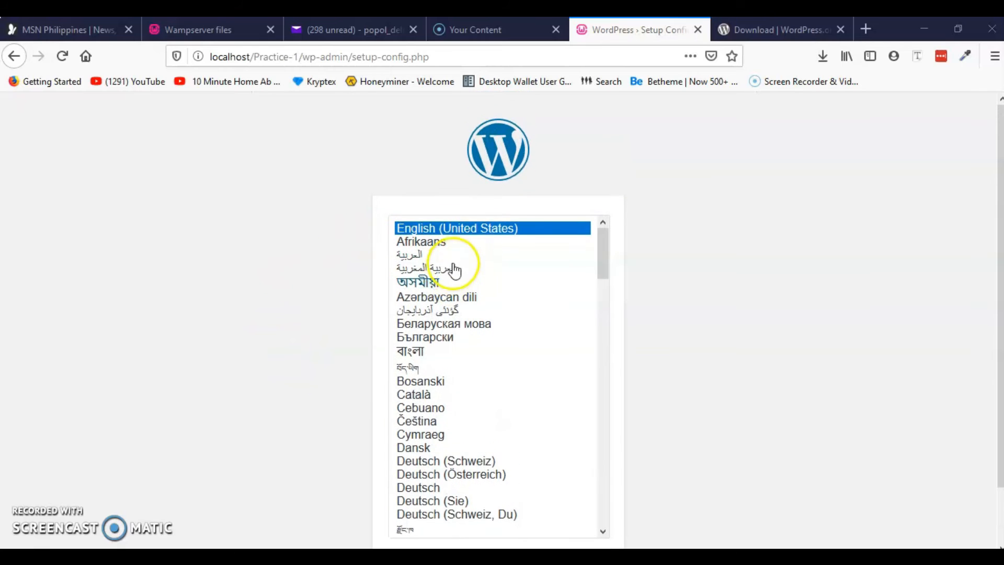
{"action": "scroll", "coordinate": [272, 267], "scroll_direction": "down", "scroll_amount": 2}
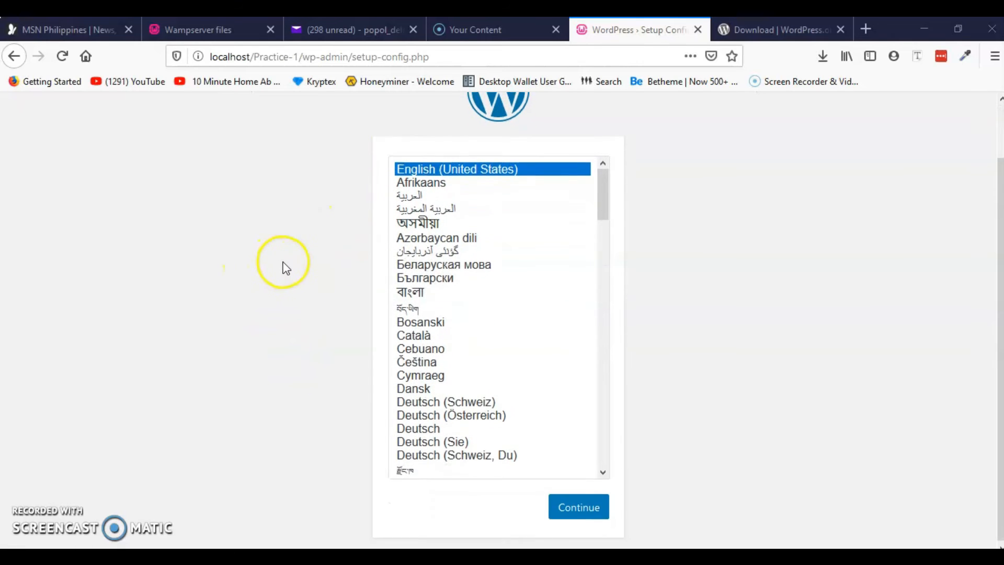
{"action": "scroll", "coordinate": [439, 280], "scroll_direction": "up", "scroll_amount": 2}
{"action": "scroll", "coordinate": [501, 441], "scroll_direction": "down", "scroll_amount": 4}
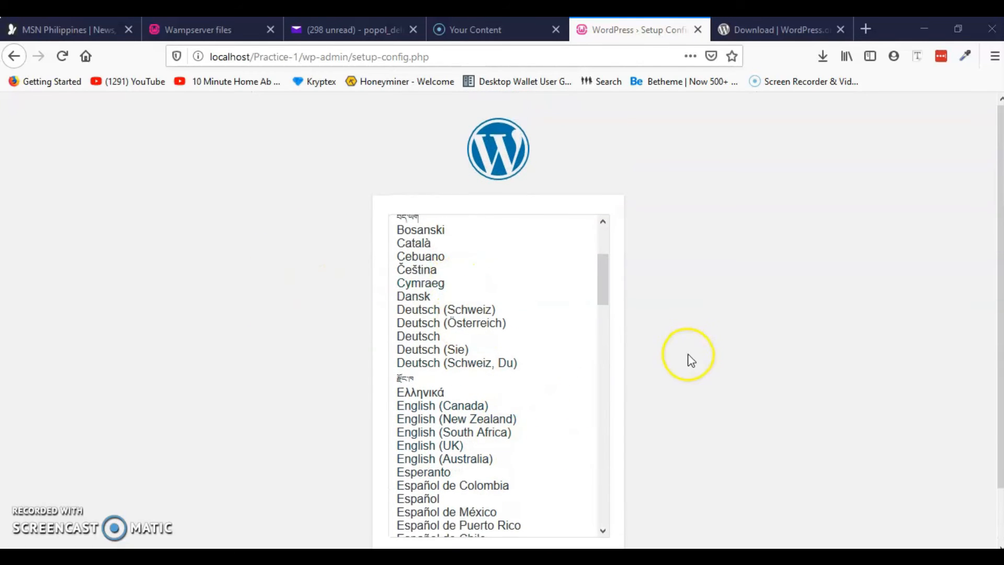
{"action": "scroll", "coordinate": [679, 366], "scroll_direction": "down", "scroll_amount": 2}
{"action": "scroll", "coordinate": [523, 340], "scroll_direction": "up", "scroll_amount": 4}
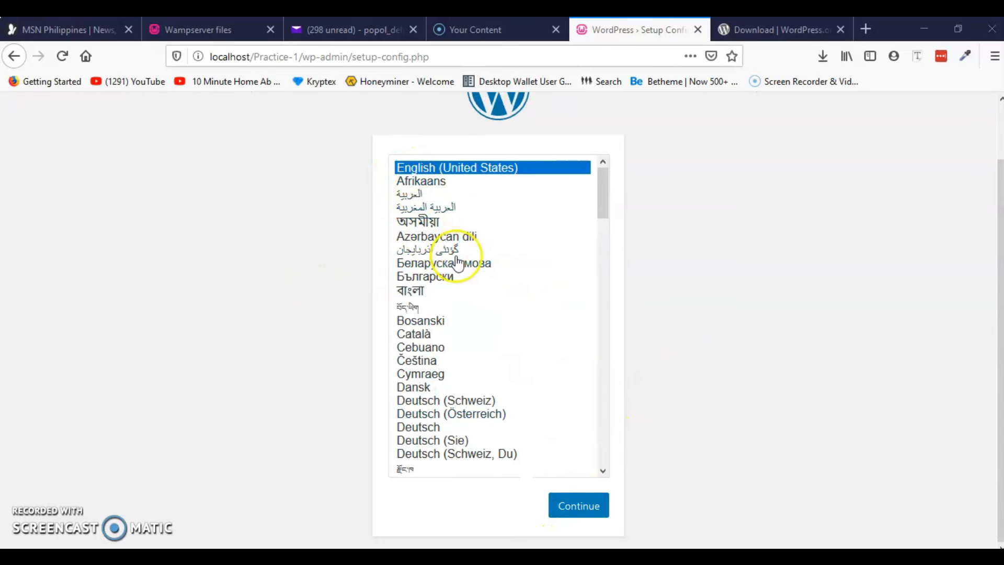
{"action": "left_click", "coordinate": [579, 511]}
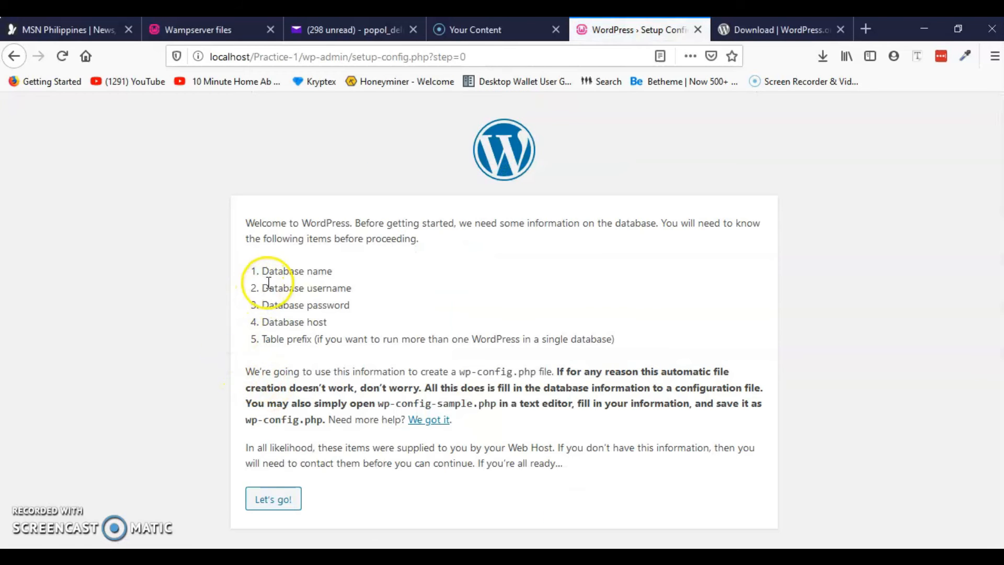
Review the required database name, username, password and host, then proceed to the connection form
{"action": "left_click_drag", "start_coordinate": [261, 271], "coordinate": [312, 269]}
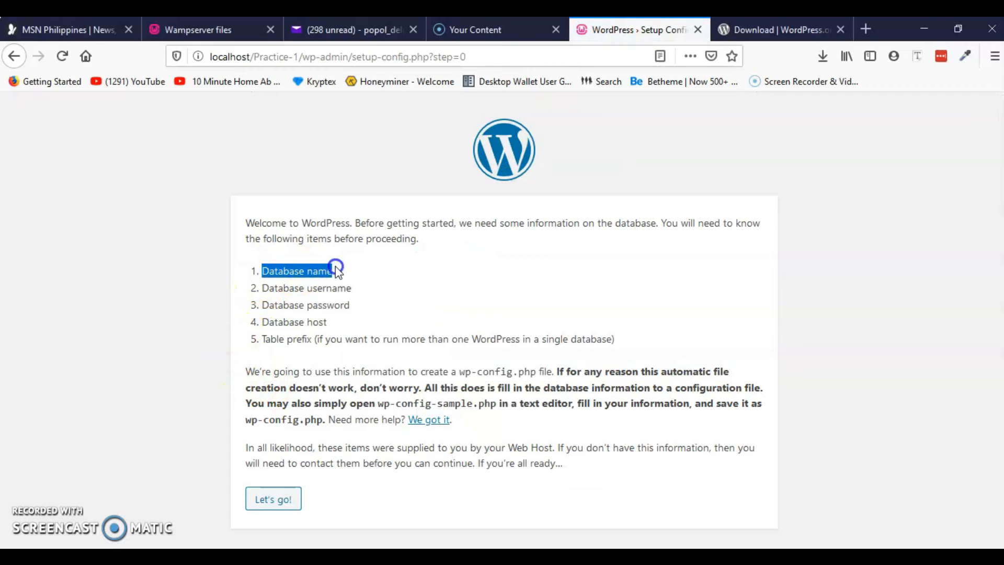
{"action": "left_click_drag", "start_coordinate": [260, 288], "coordinate": [351, 288]}
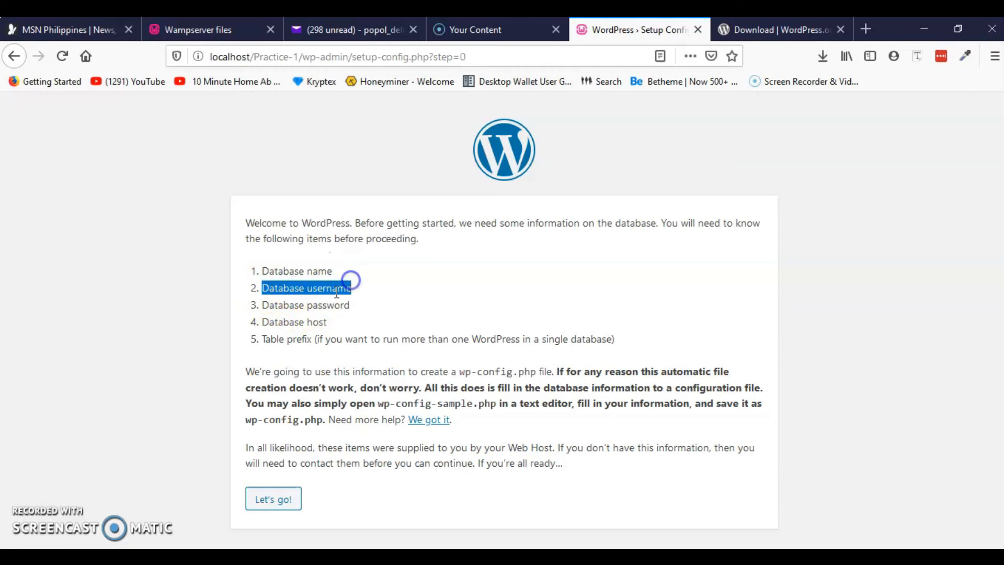
{"action": "left_click_drag", "start_coordinate": [260, 305], "coordinate": [351, 299]}
{"action": "left_click_drag", "start_coordinate": [262, 322], "coordinate": [328, 321]}
{"action": "left_click", "coordinate": [278, 499]}
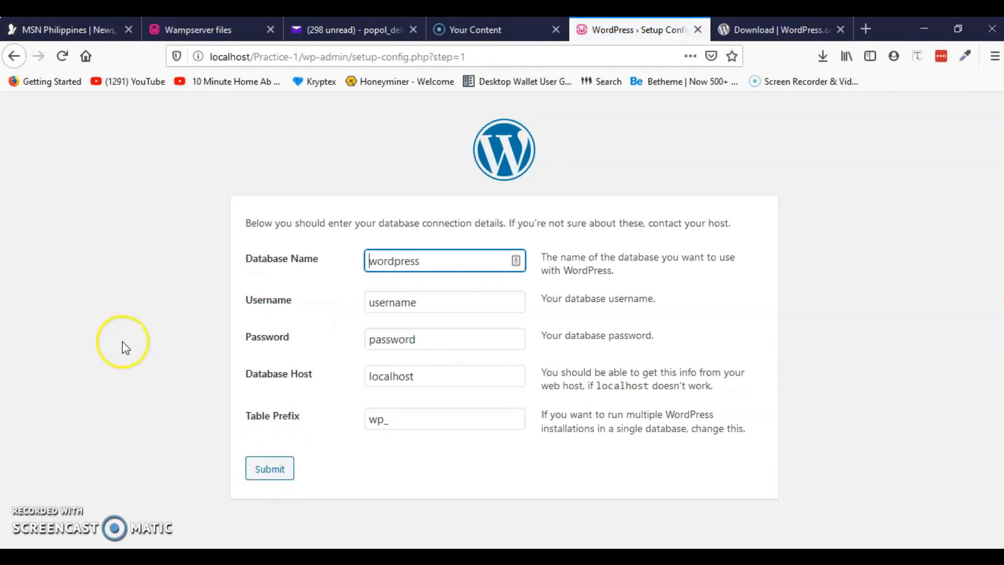
Replace the default database name with example-1 copied from the Notepad note
{"action": "left_click", "coordinate": [421, 263]}
{"action": "left_click_drag", "start_coordinate": [409, 264], "coordinate": [368, 262]}
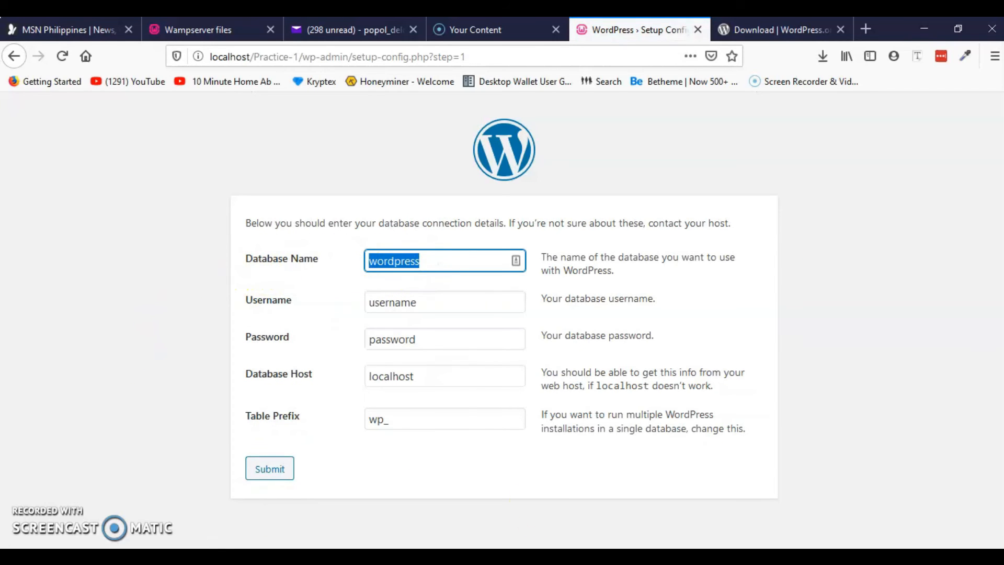
{"action": "key", "text": "alt+Tab"}
{"action": "left_click_drag", "start_coordinate": [309, 101], "coordinate": [740, 244]}
{"action": "left_click_drag", "start_coordinate": [629, 272], "coordinate": [565, 272]}
{"action": "key", "text": "ctrl+c"}
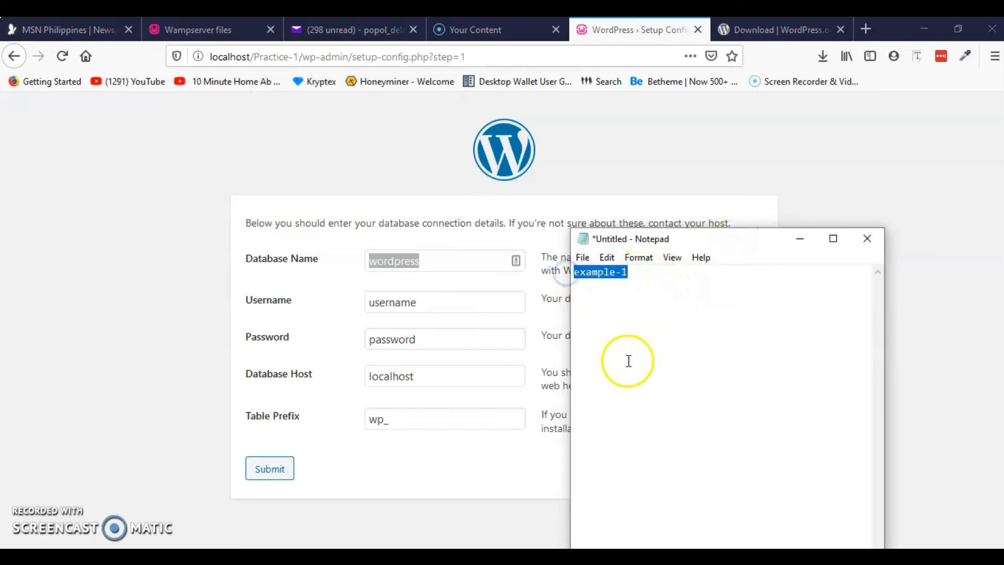
{"action": "left_click", "coordinate": [800, 239]}
{"action": "key", "text": "ctrl+v"}
Set username root, leave the password blank, keep host localhost, and submit
{"action": "key", "text": "Tab"}
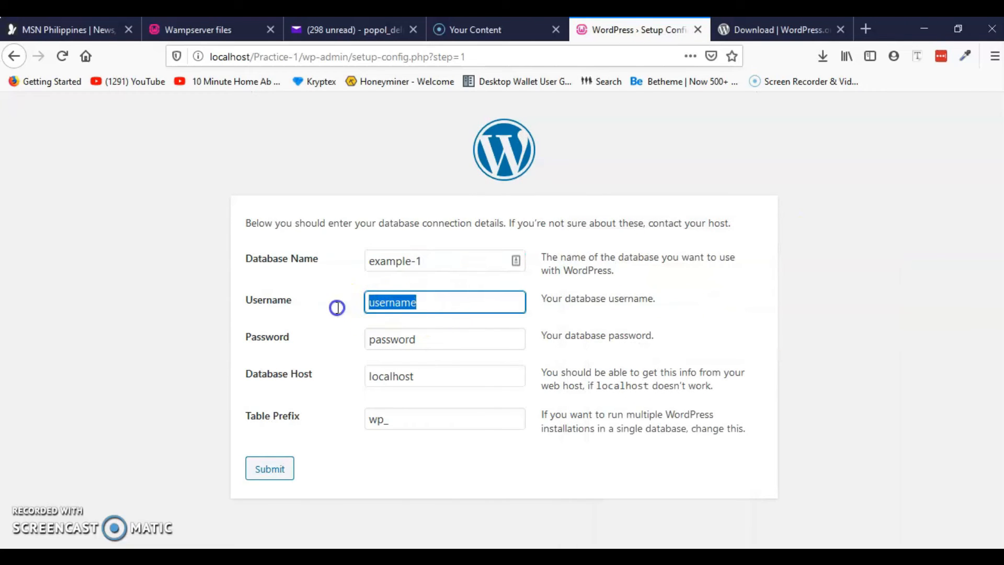
{"action": "type", "text": "root"}
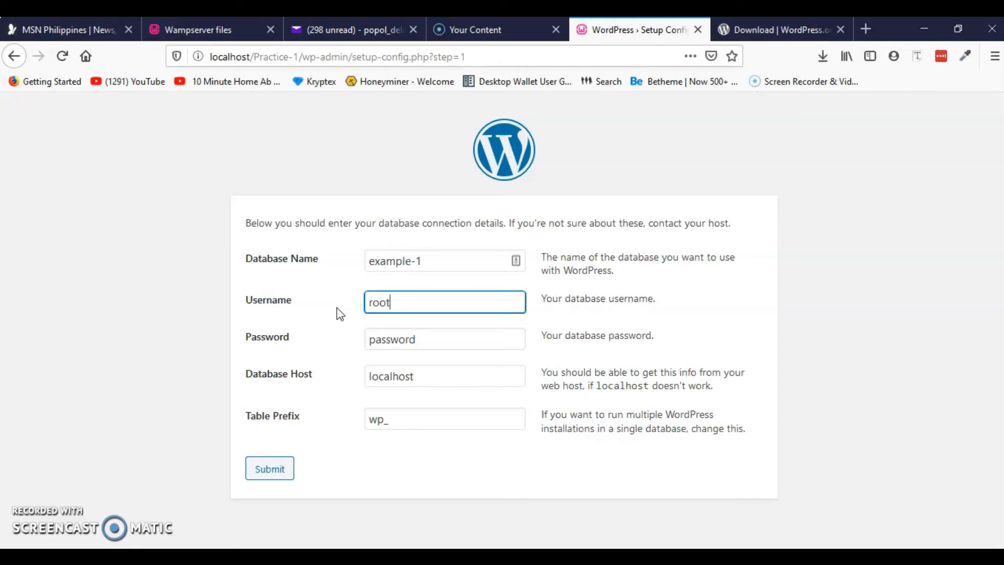
{"action": "left_click_drag", "start_coordinate": [425, 341], "coordinate": [331, 343]}
{"action": "key", "text": "BackSpace"}
{"action": "left_click", "coordinate": [448, 377]}
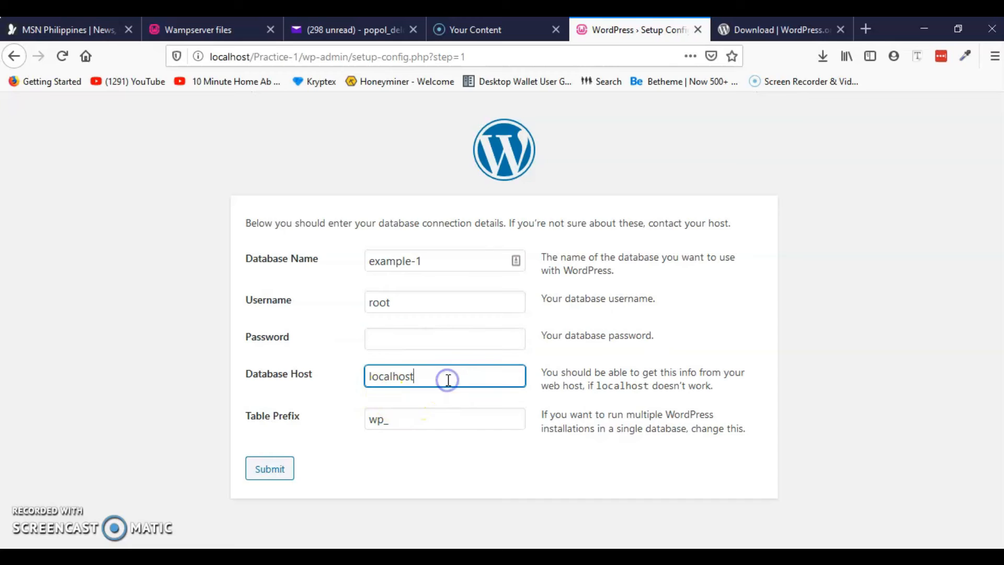
{"action": "left_click", "coordinate": [276, 472]}
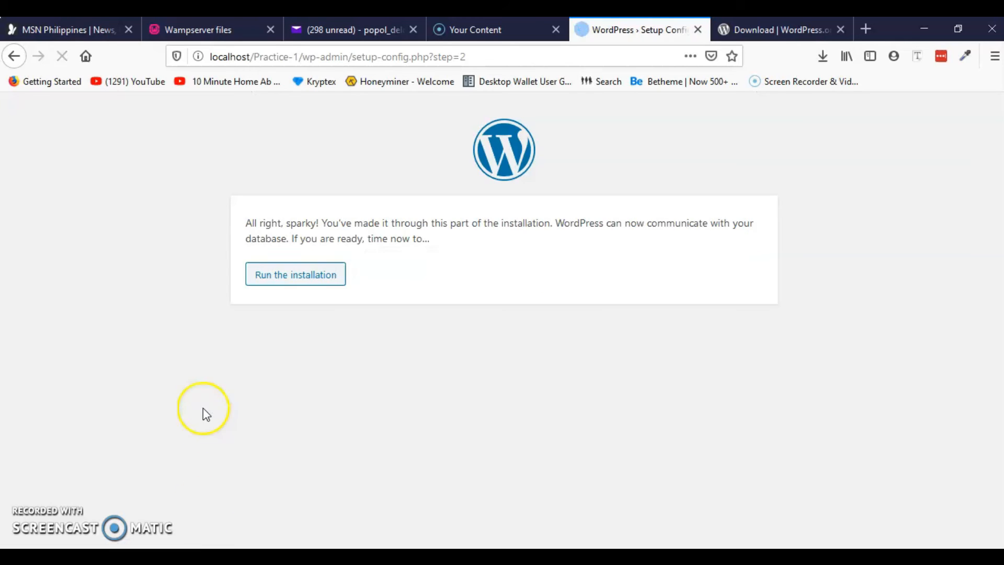
Run the installation and enter Practice-website as the site title
{"action": "left_click", "coordinate": [293, 276]}
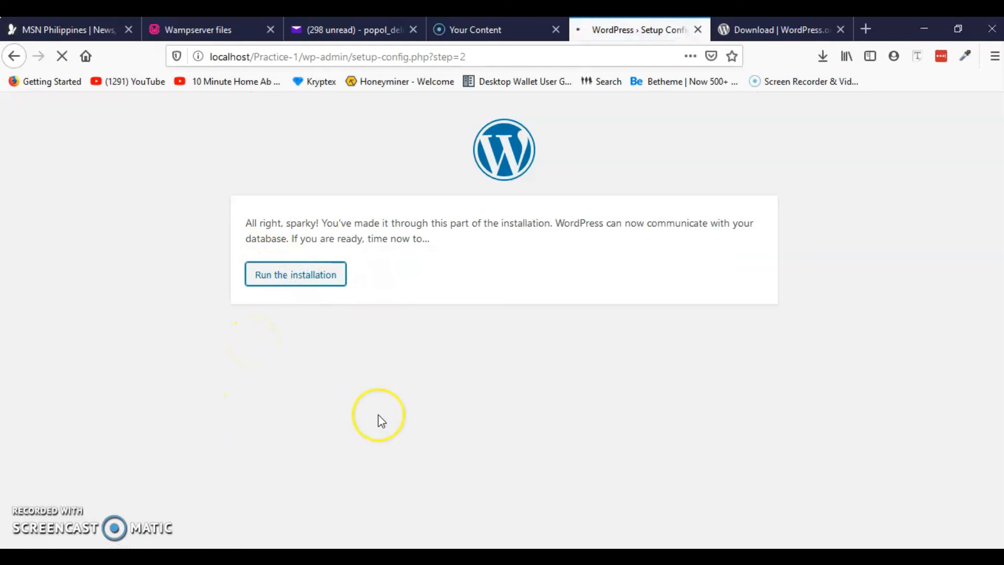
{"action": "scroll", "coordinate": [316, 336], "scroll_direction": "down", "scroll_amount": 4}
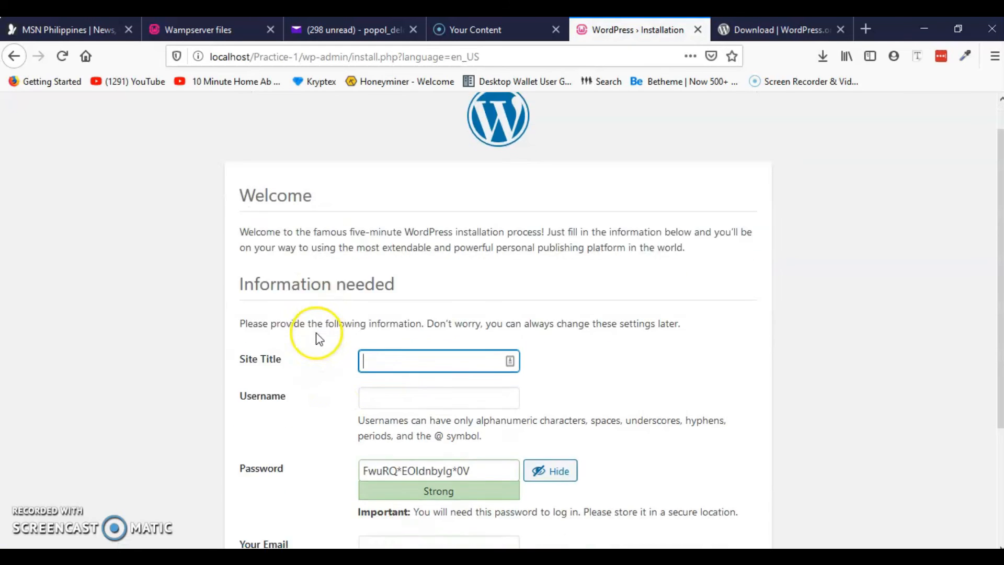
{"action": "scroll", "coordinate": [356, 342], "scroll_direction": "up", "scroll_amount": 3}
{"action": "left_click", "coordinate": [401, 353]}
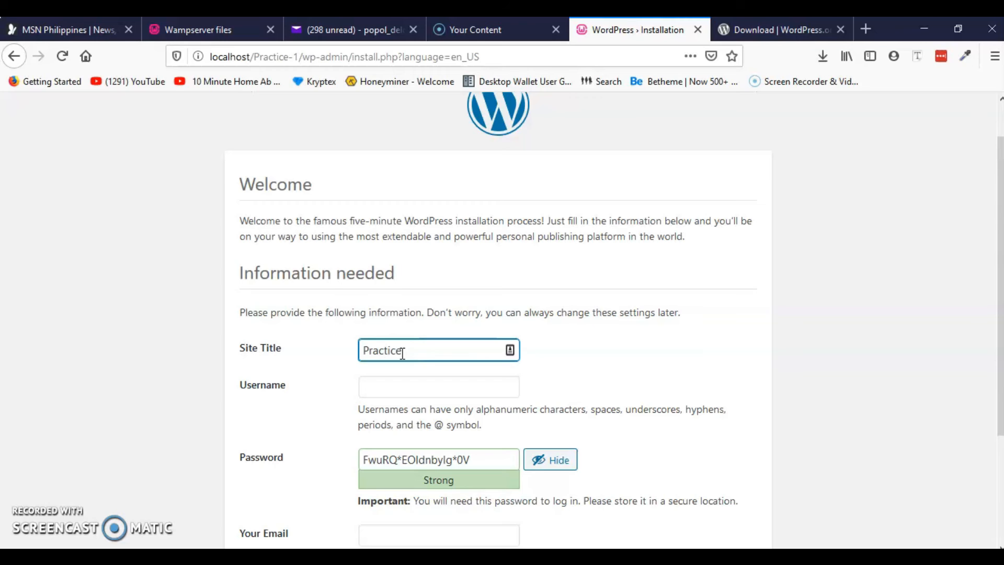
{"action": "type", "text": "ebsite"}
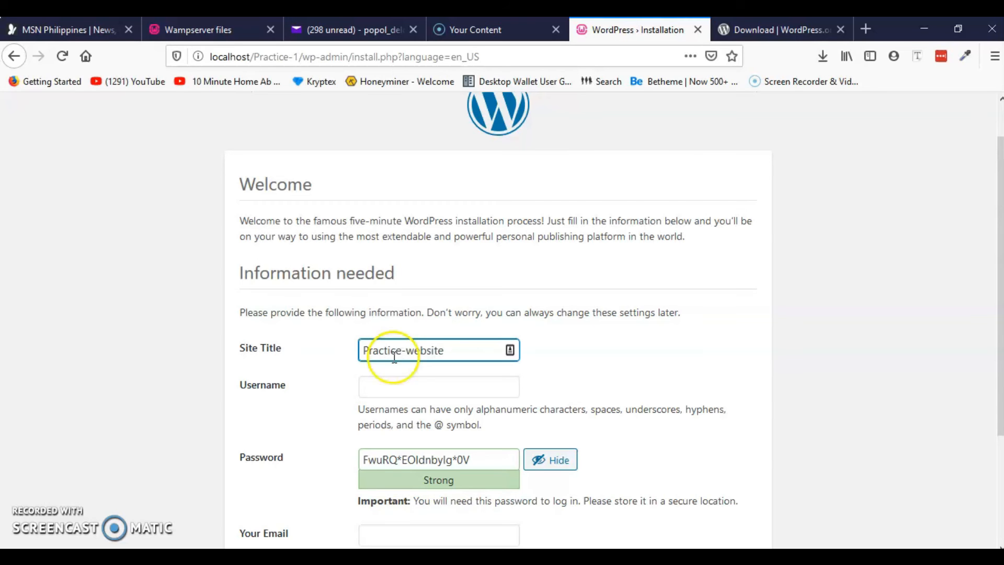
{"action": "scroll", "coordinate": [314, 392], "scroll_direction": "down", "scroll_amount": 3}
{"action": "scroll", "coordinate": [296, 327], "scroll_direction": "up", "scroll_amount": 3}
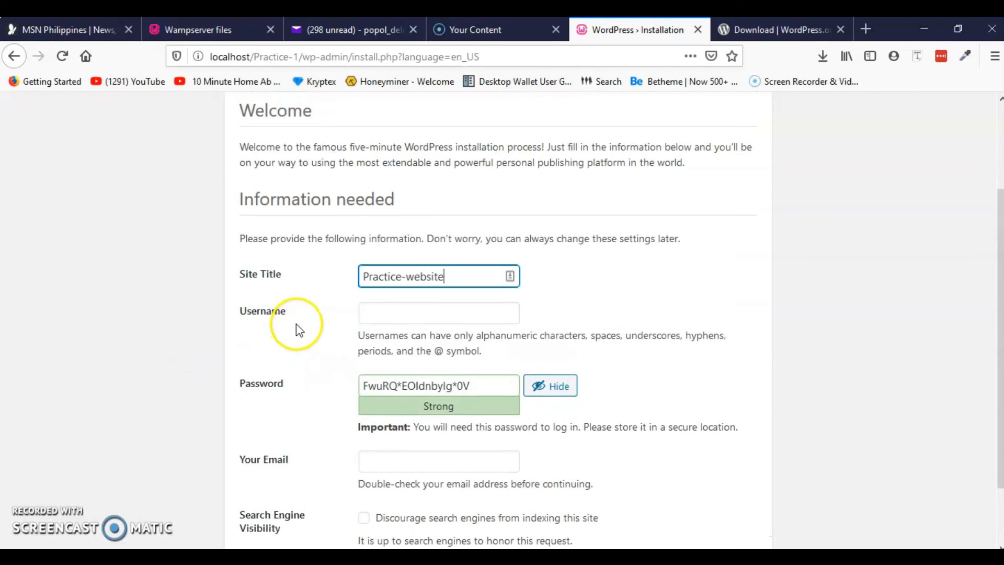
{"action": "scroll", "coordinate": [470, 200], "scroll_direction": "down", "scroll_amount": 3}
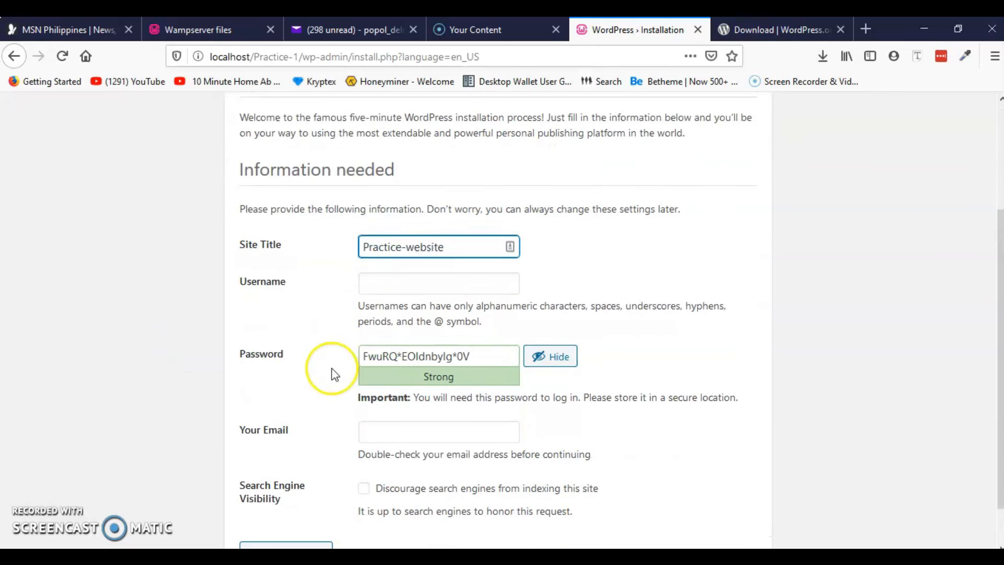
Enter the admin username and save it with the generated password in the Notepad notes
{"action": "left_click", "coordinate": [408, 281]}
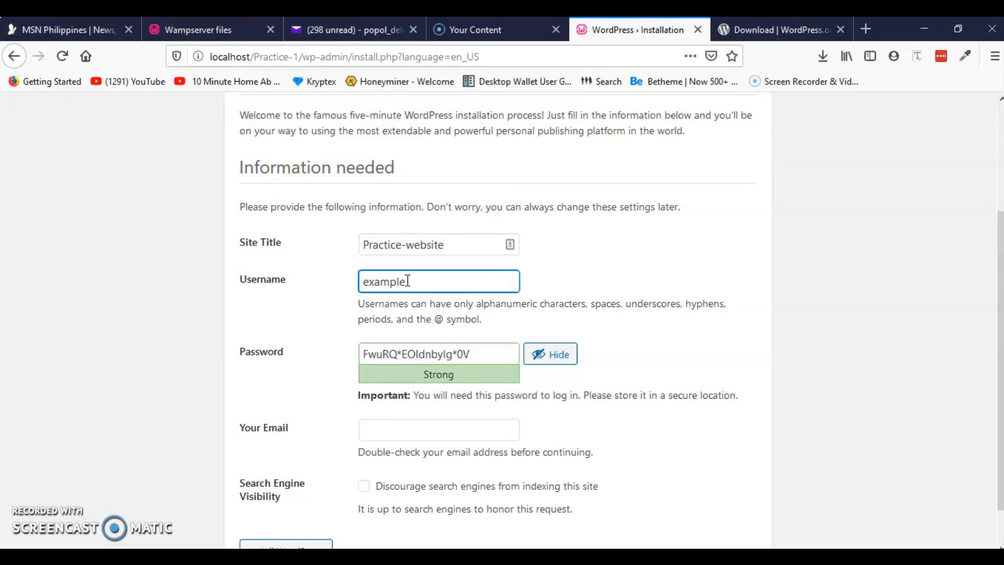
{"action": "left_click_drag", "start_coordinate": [408, 281], "coordinate": [345, 290]}
{"action": "key", "text": "alt+Tab"}
{"action": "left_click", "coordinate": [642, 281]}
{"action": "key", "text": "Return"}
{"action": "key", "text": "Return"}
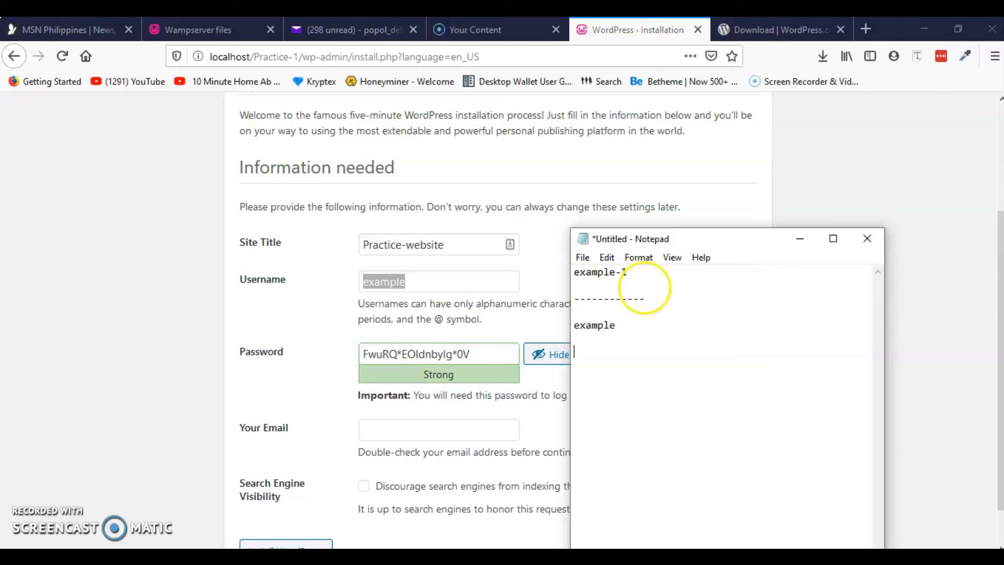
{"action": "left_click_drag", "start_coordinate": [473, 354], "coordinate": [362, 365]}
{"action": "key", "text": "ctrl+c"}
{"action": "key", "text": "alt+Tab"}
{"action": "key", "text": "Return"}
{"action": "key", "text": "Return"}
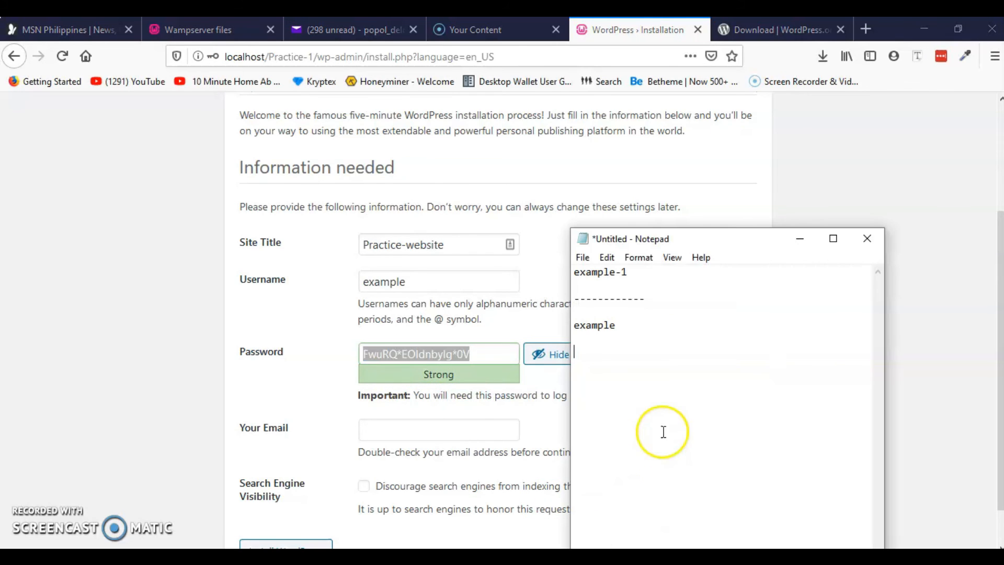
{"action": "key", "text": "ctrl+v"}
{"action": "left_click", "coordinate": [795, 242]}
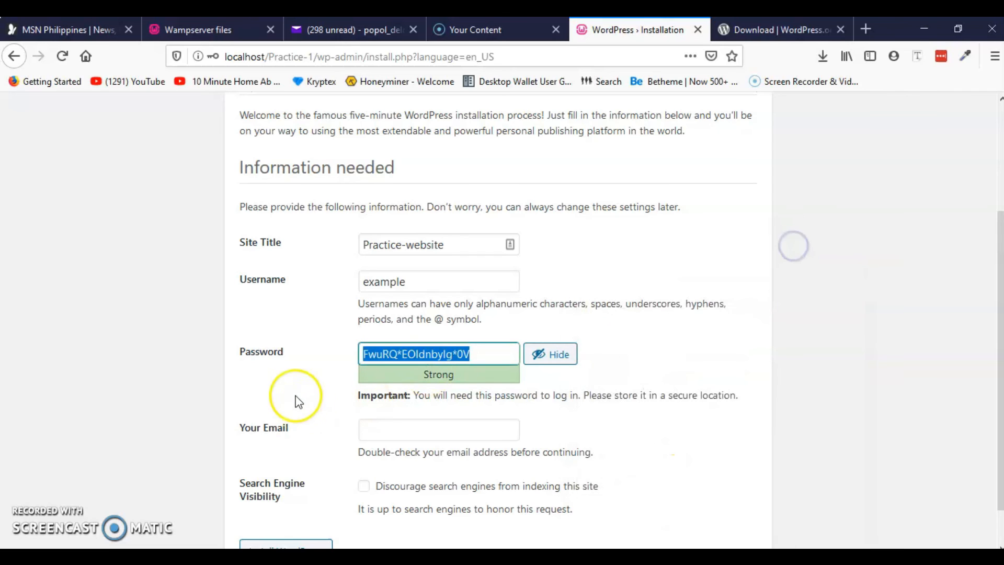
Fill in the admin e-mail address and install WordPress
{"action": "scroll", "coordinate": [384, 387], "scroll_direction": "down", "scroll_amount": 1}
{"action": "left_click", "coordinate": [384, 387]}
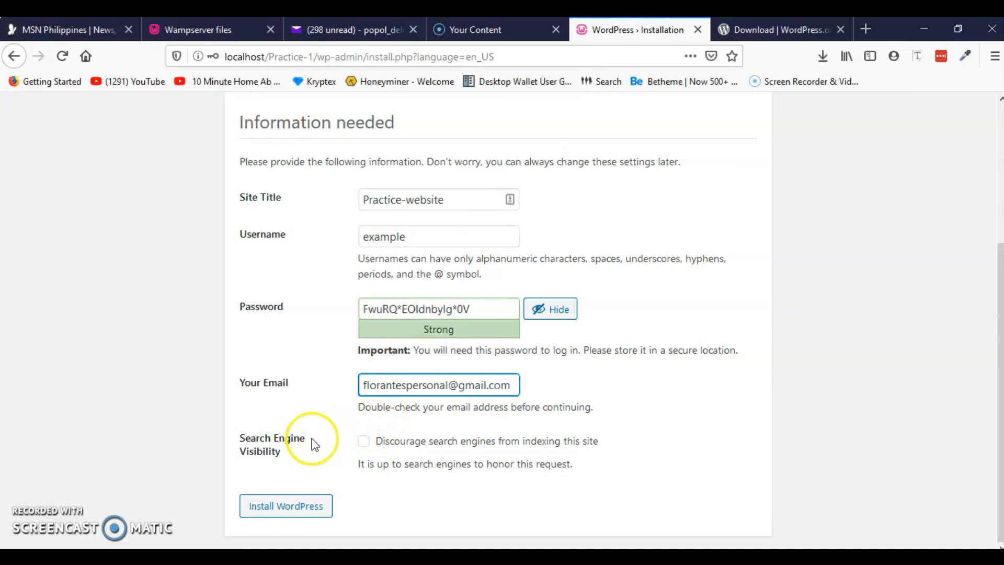
{"action": "left_click", "coordinate": [285, 518]}
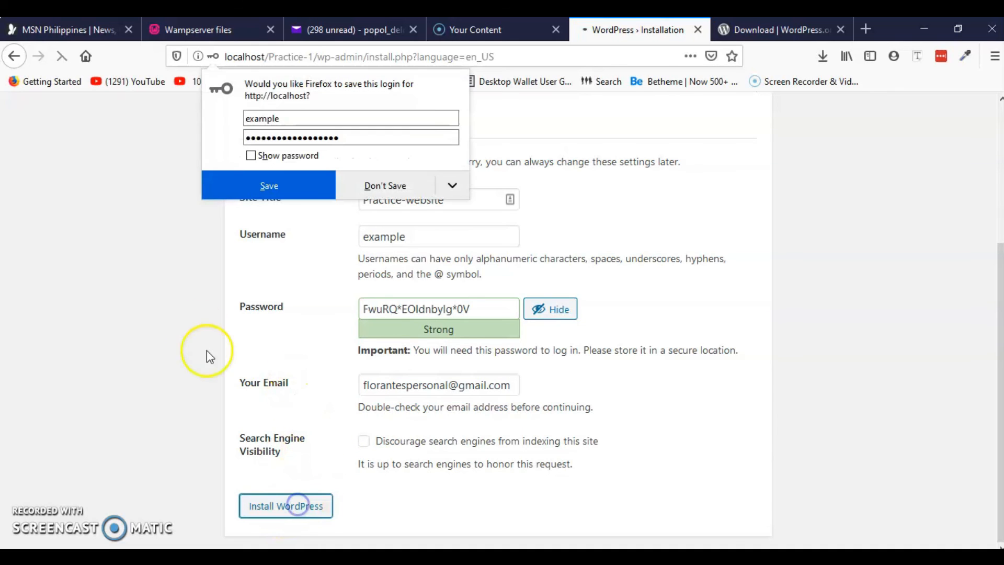
Let Firefox remember the new login and go to the site's login page
{"action": "left_click", "coordinate": [277, 185]}
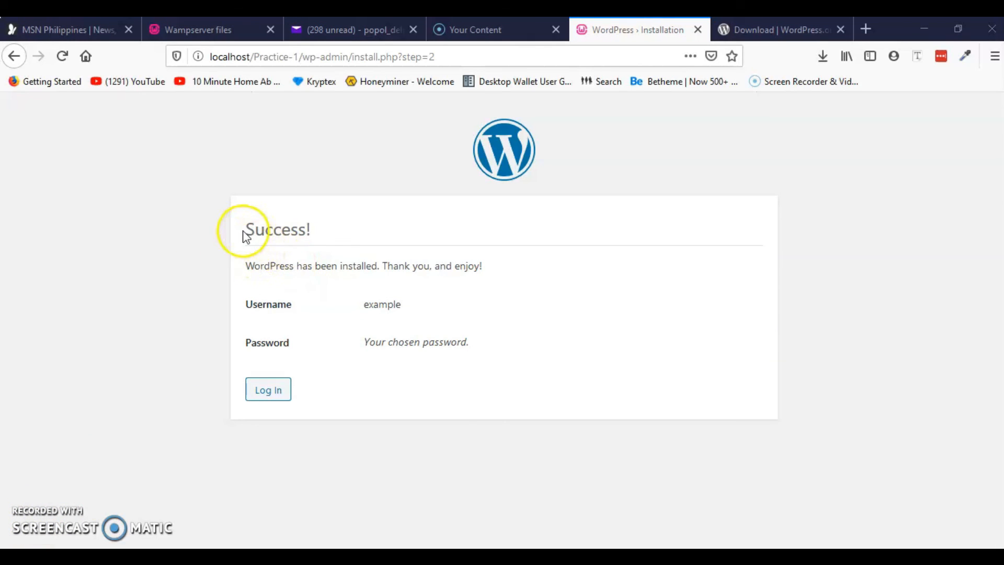
{"action": "left_click_drag", "start_coordinate": [244, 231], "coordinate": [309, 226]}
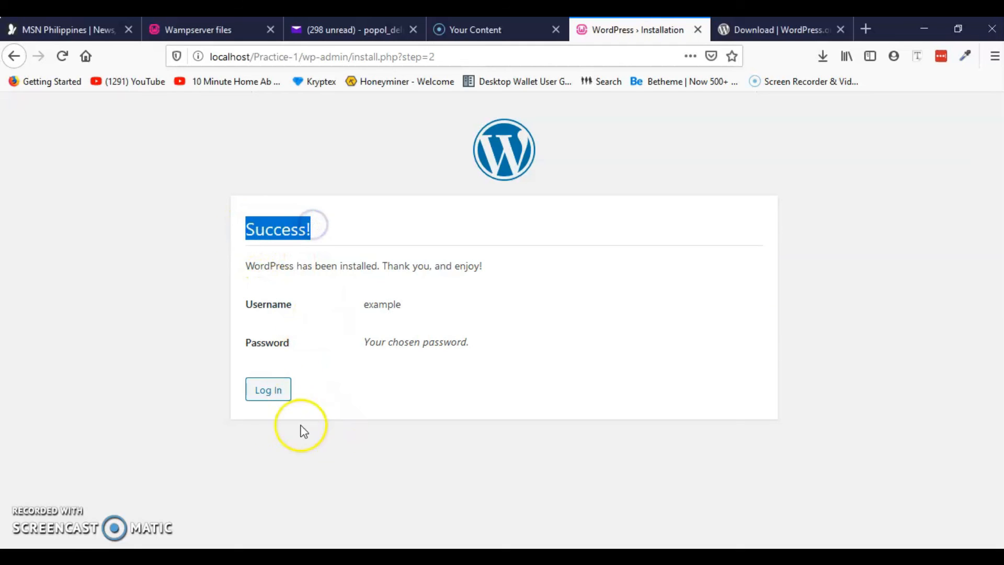
{"action": "left_click", "coordinate": [281, 389]}
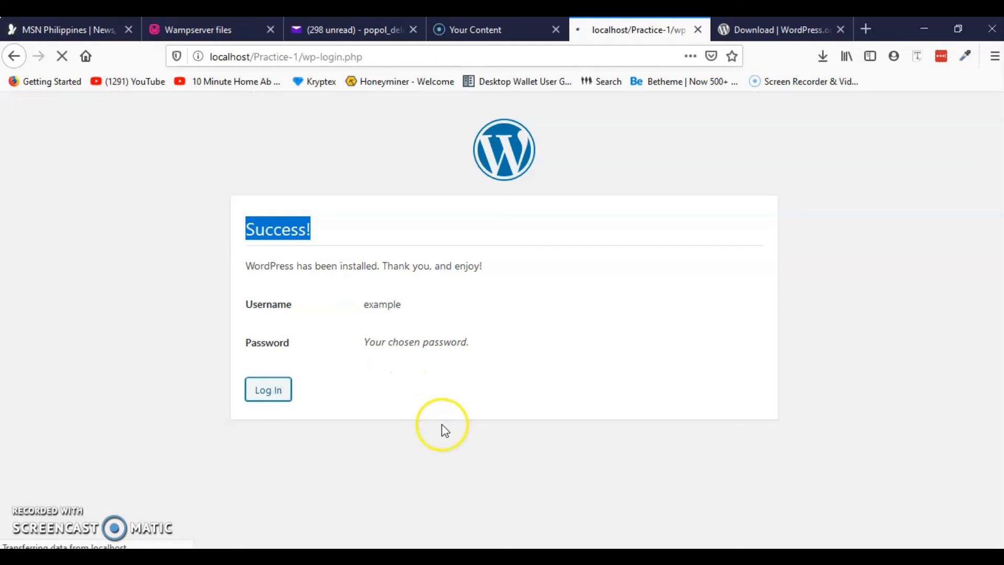
Log in as the admin using the password copied from the Notepad notes
{"action": "left_click", "coordinate": [489, 307]}
{"action": "left_click_drag", "start_coordinate": [488, 307], "coordinate": [400, 312]}
{"action": "left_click", "coordinate": [620, 552]}
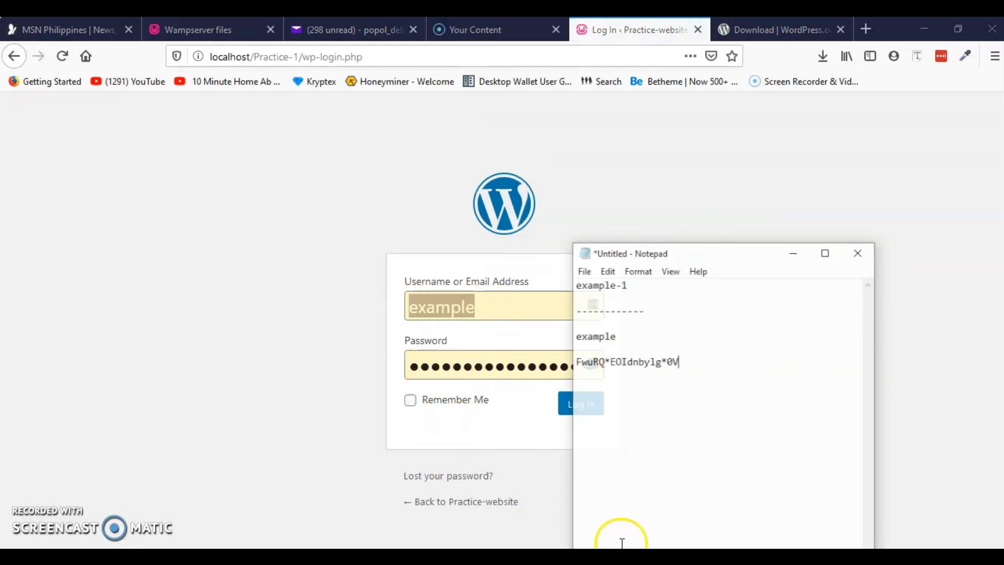
{"action": "left_click_drag", "start_coordinate": [688, 355], "coordinate": [564, 358]}
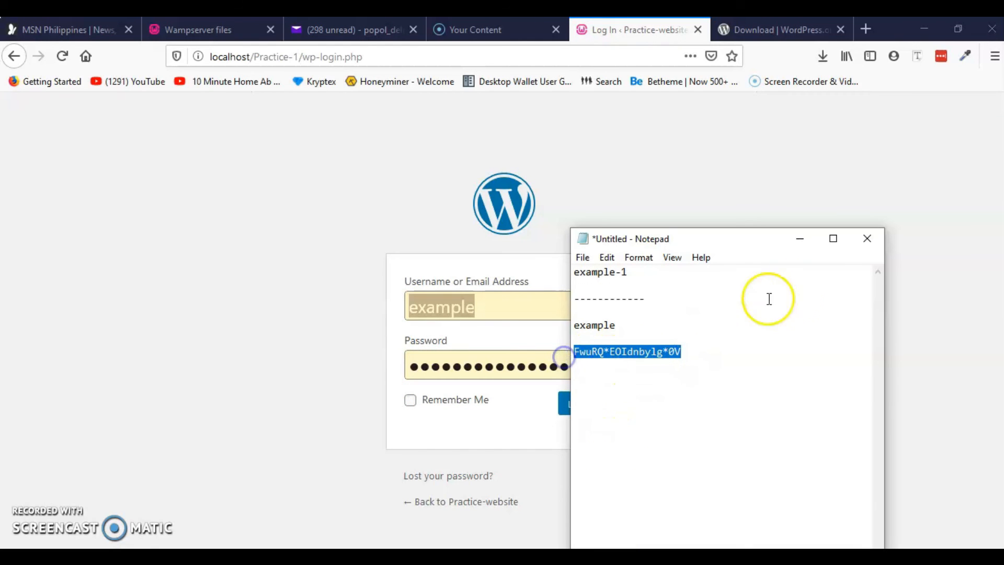
{"action": "left_click", "coordinate": [799, 238]}
{"action": "left_click", "coordinate": [522, 366]}
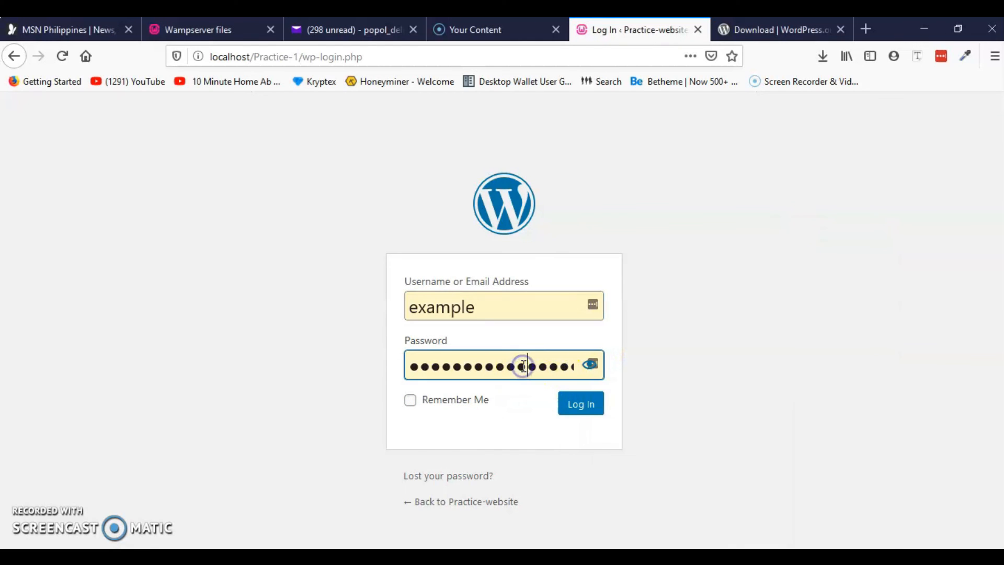
{"action": "key", "text": "ctrl+a"}
{"action": "key", "text": "ctrl+v"}
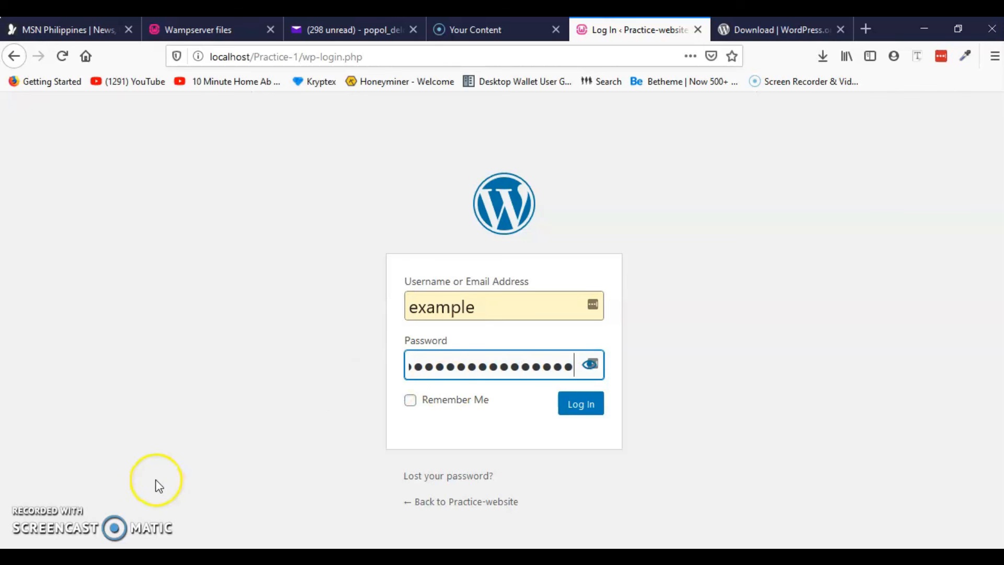
{"action": "left_click", "coordinate": [573, 409]}
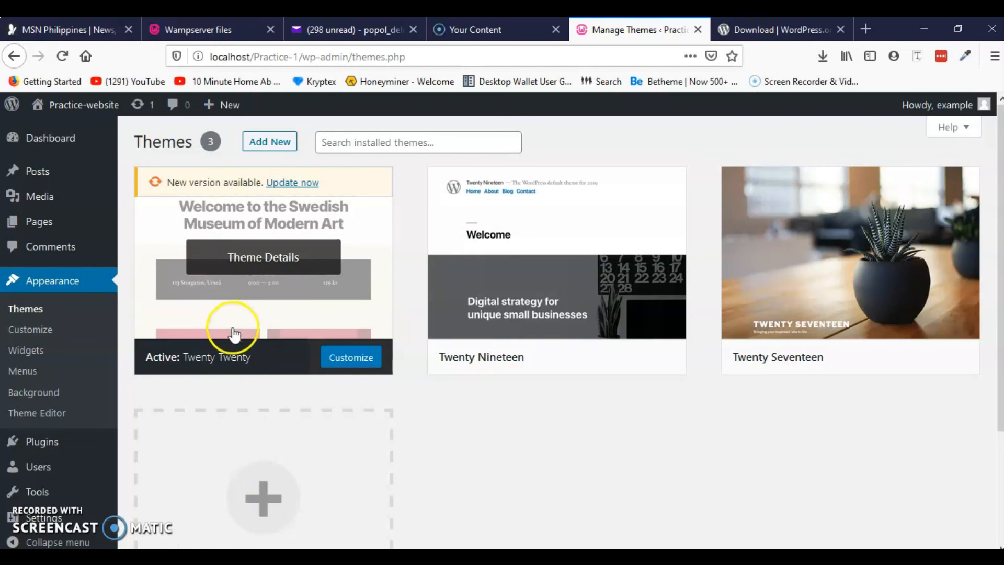
Scroll through the Themes page showing Twenty Twenty, Twenty Nineteen, Twenty Seventeen and Add New Theme
{"action": "scroll", "coordinate": [288, 351], "scroll_direction": "down", "scroll_amount": 3}
{"action": "scroll", "coordinate": [534, 413], "scroll_direction": "up", "scroll_amount": 3}
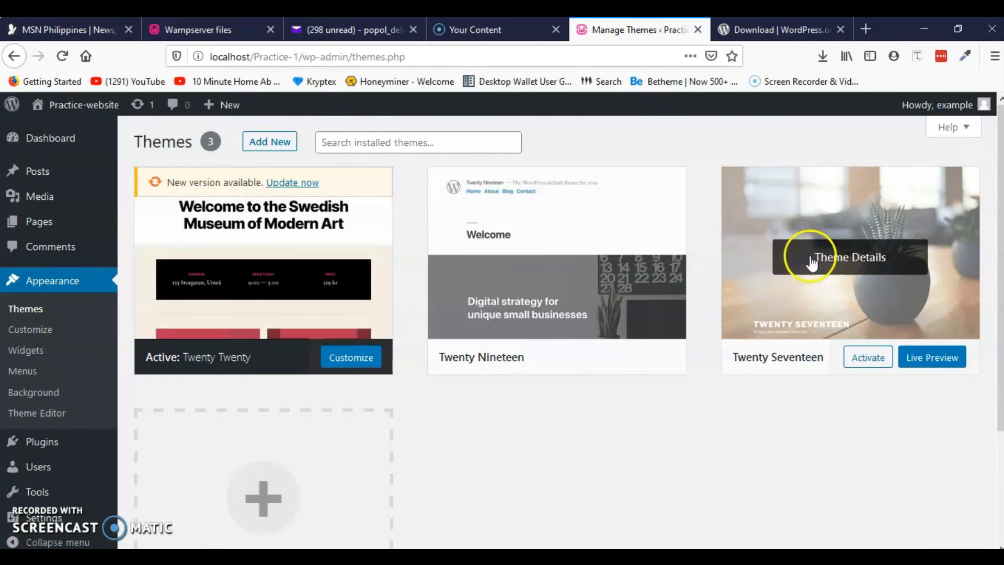
{"action": "scroll", "coordinate": [280, 286], "scroll_direction": "down", "scroll_amount": 3}
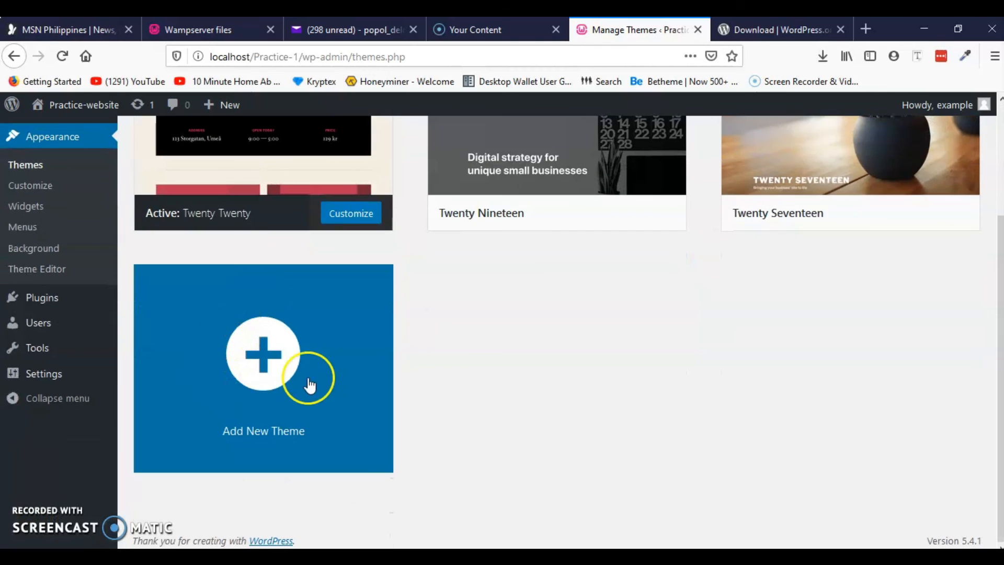
{"action": "scroll", "coordinate": [307, 381], "scroll_direction": "up", "scroll_amount": 3}
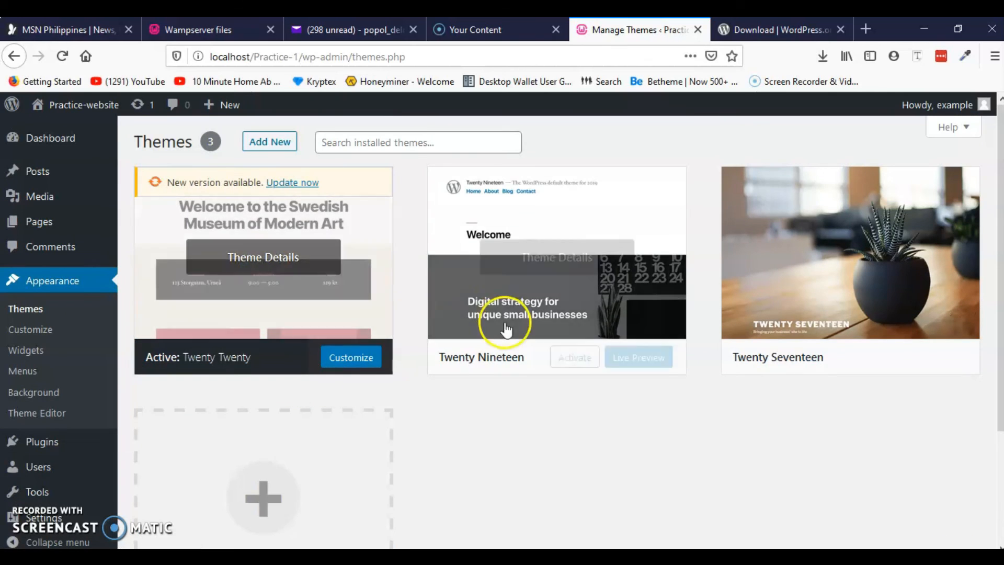
{"action": "scroll", "coordinate": [586, 421], "scroll_direction": "down", "scroll_amount": 3}
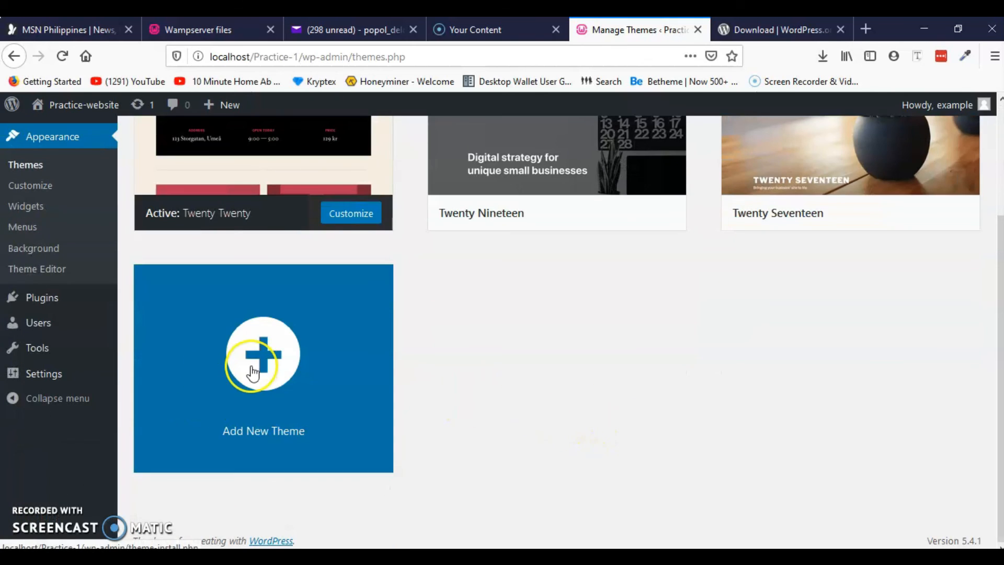
{"action": "scroll", "coordinate": [467, 390], "scroll_direction": "up", "scroll_amount": 3}
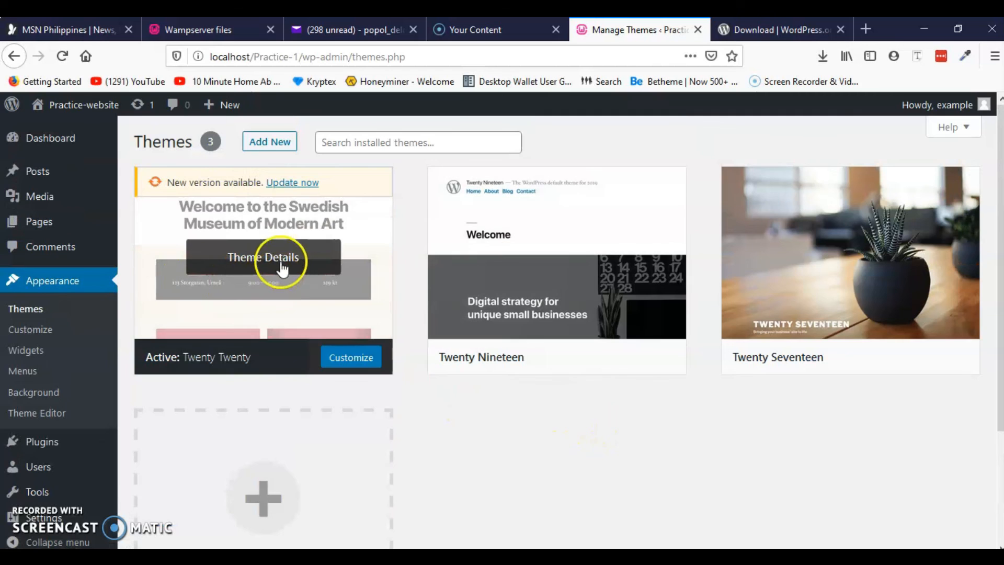